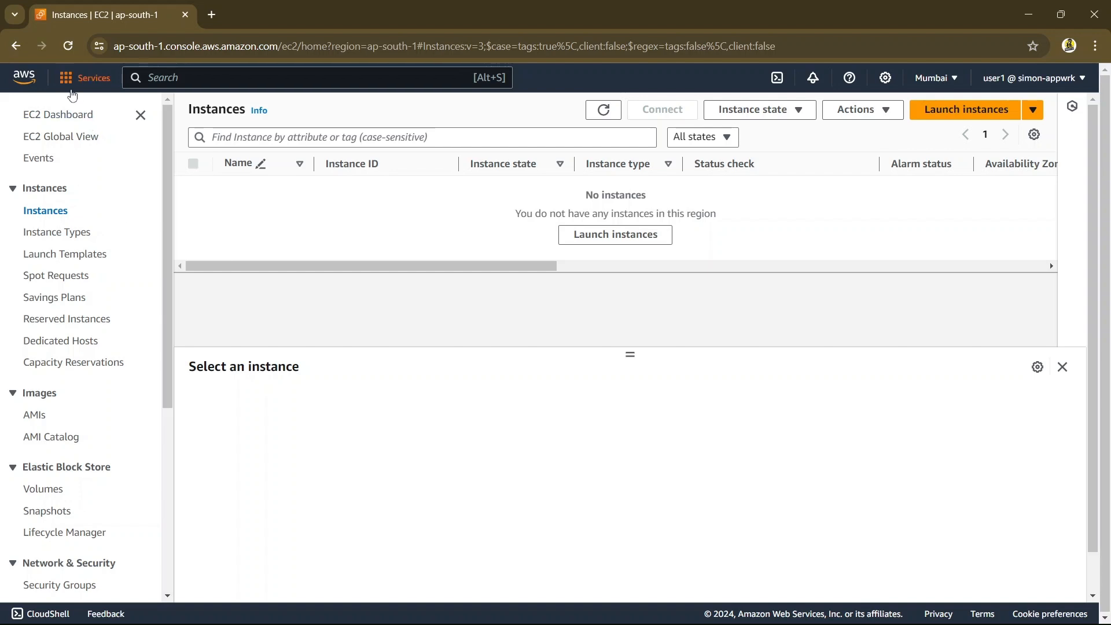
Go to the console home page and look through the list of available AWS regions without changing the region
left_click(18, 77)
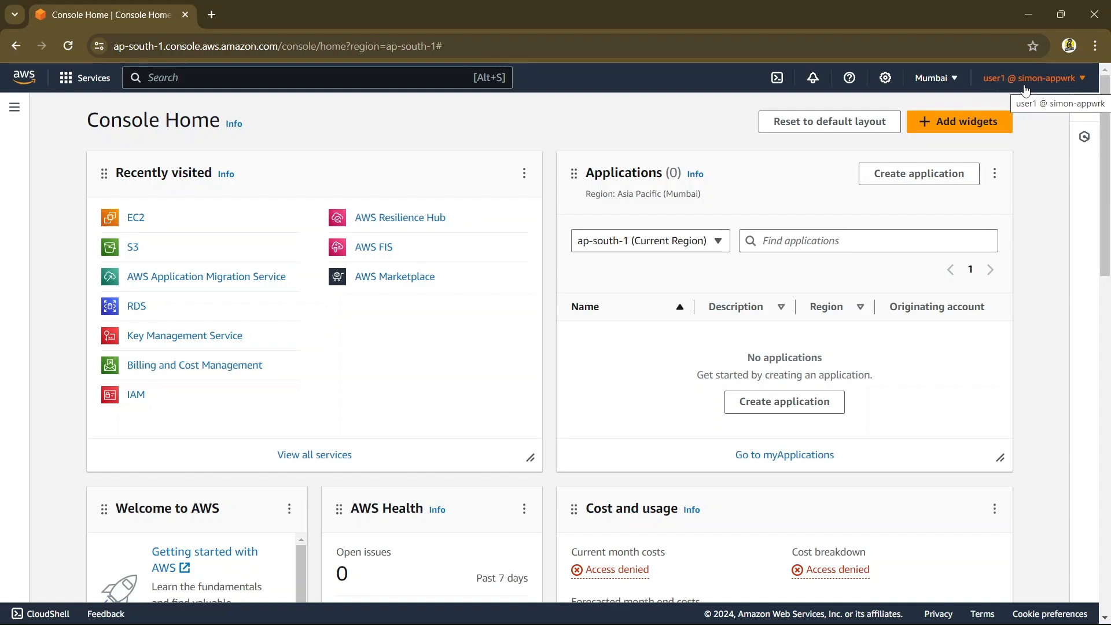
left_click(945, 85)
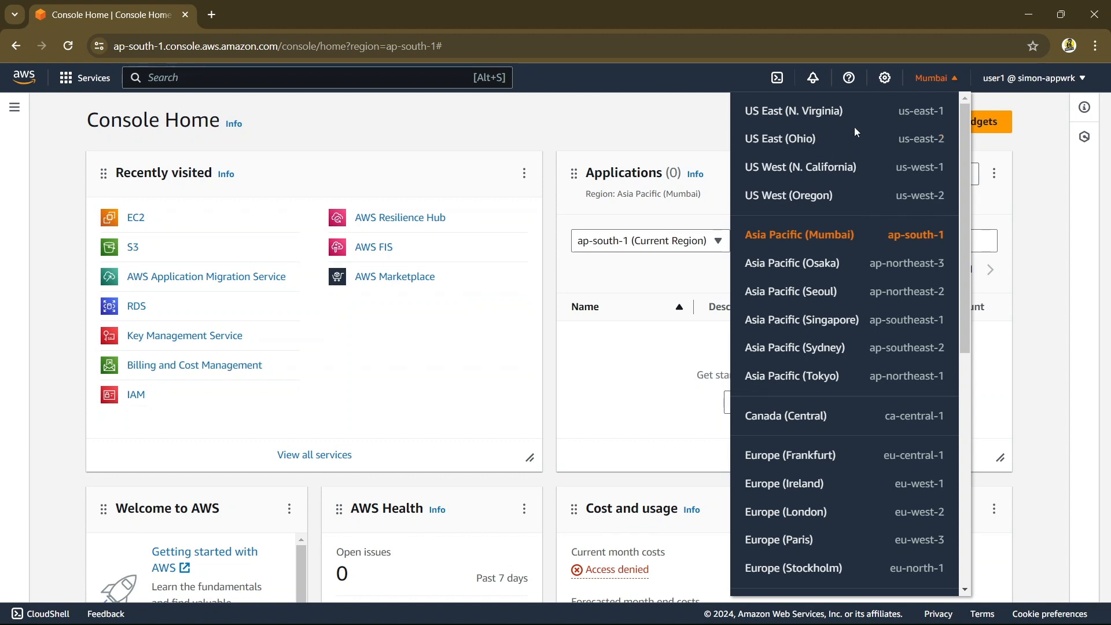
left_click(480, 160)
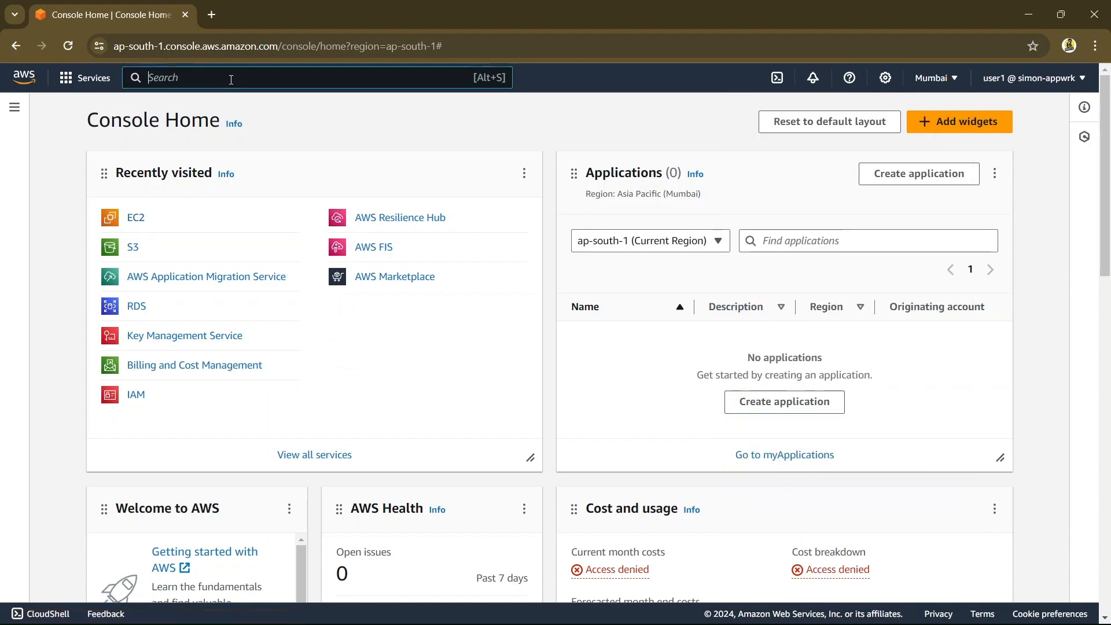
Search for Ec2, open the EC2 service and start launching a new instance from its running instances list
type("Ec2")
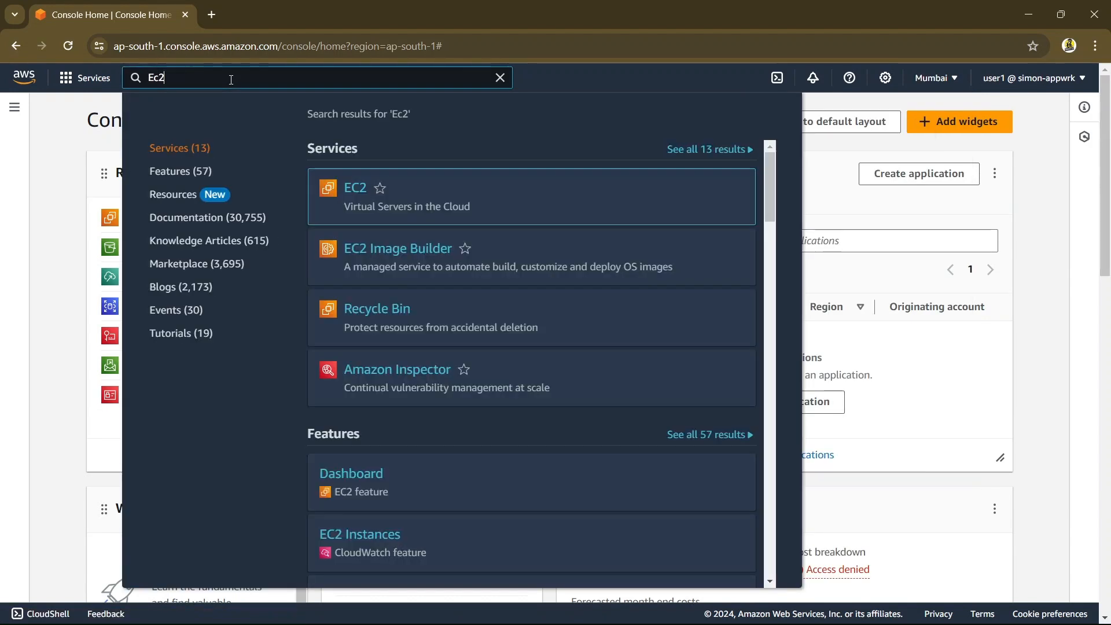
left_click(356, 191)
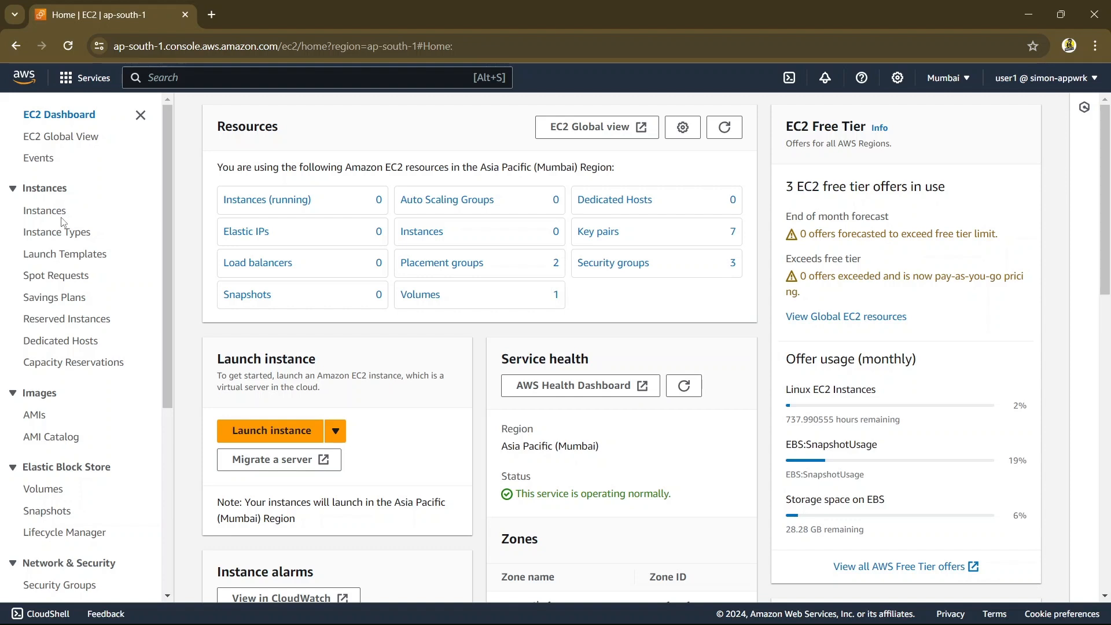
left_click(266, 211)
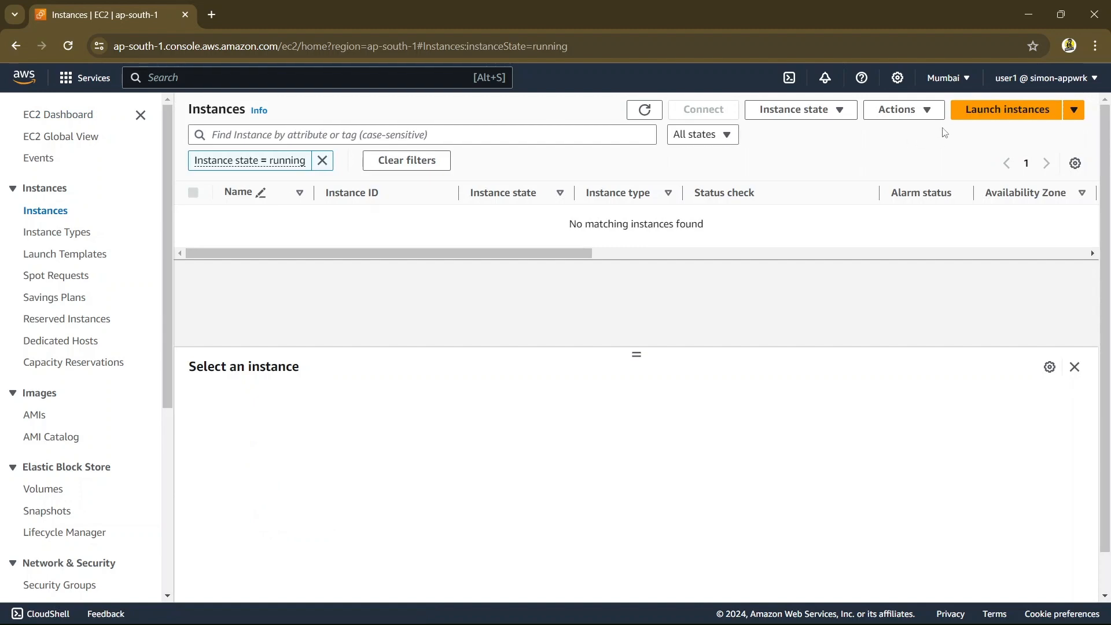
left_click(968, 120)
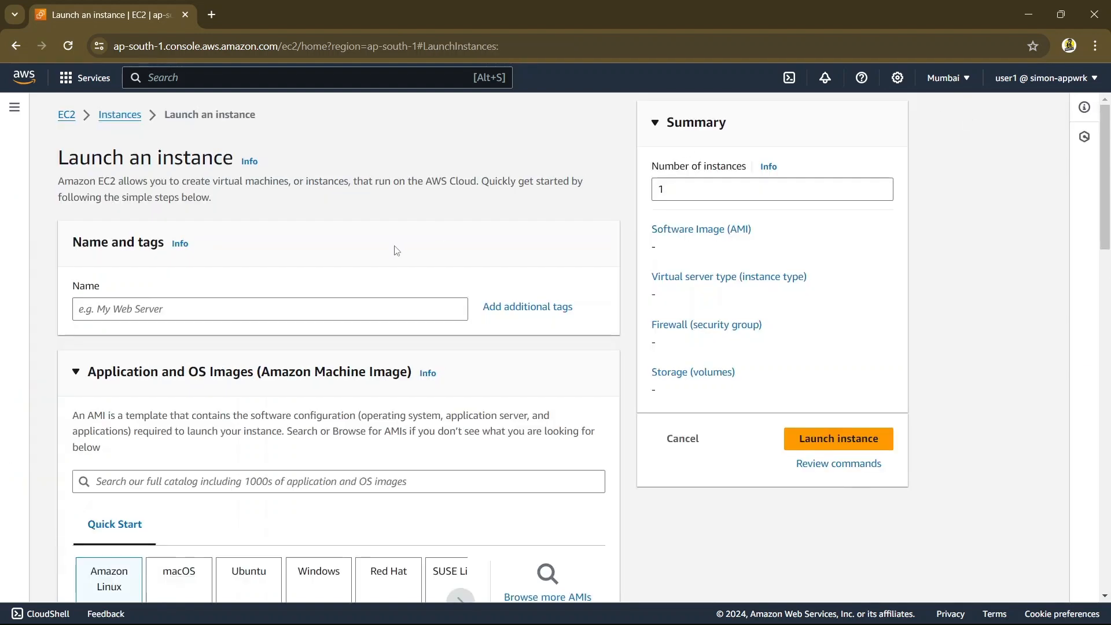
Name the new instance demo111
left_click(283, 303)
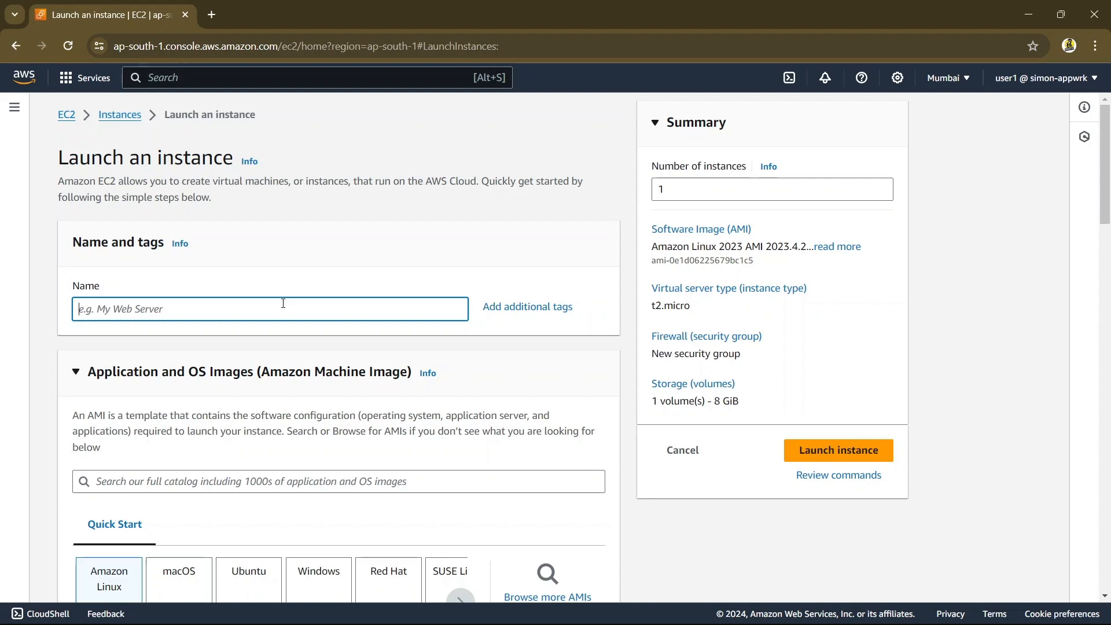
type("demo111")
Choose Amazon Linux 2 LTS with SQL Server 2019 Standard as the machine image
scroll(321, 326, "down", 2)
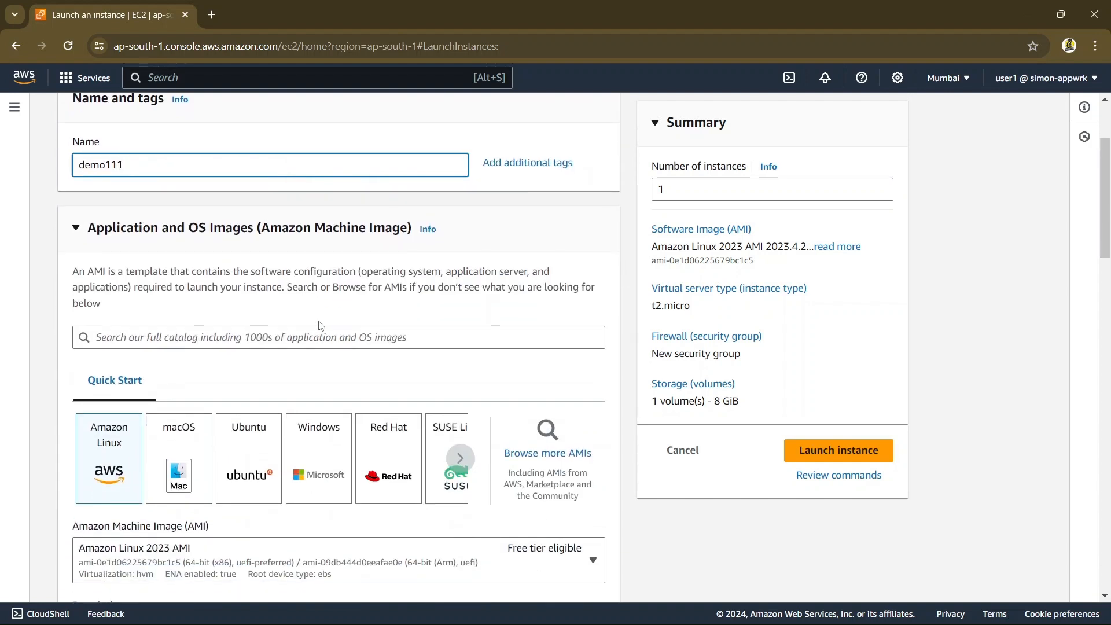
scroll(321, 326, "down", 1)
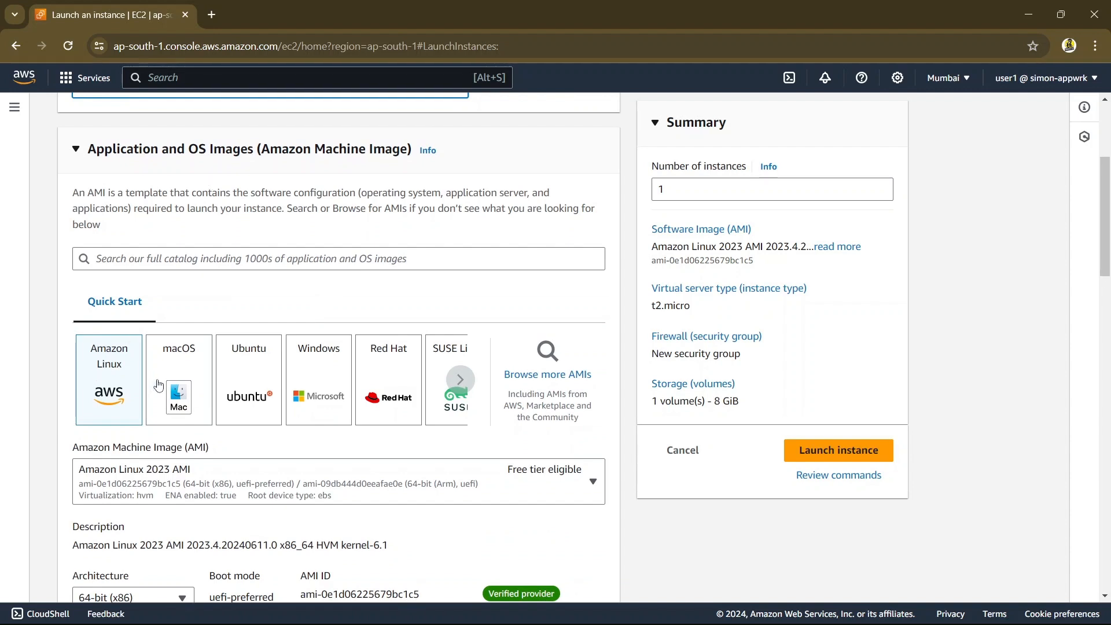
scroll(157, 385, "down", 1)
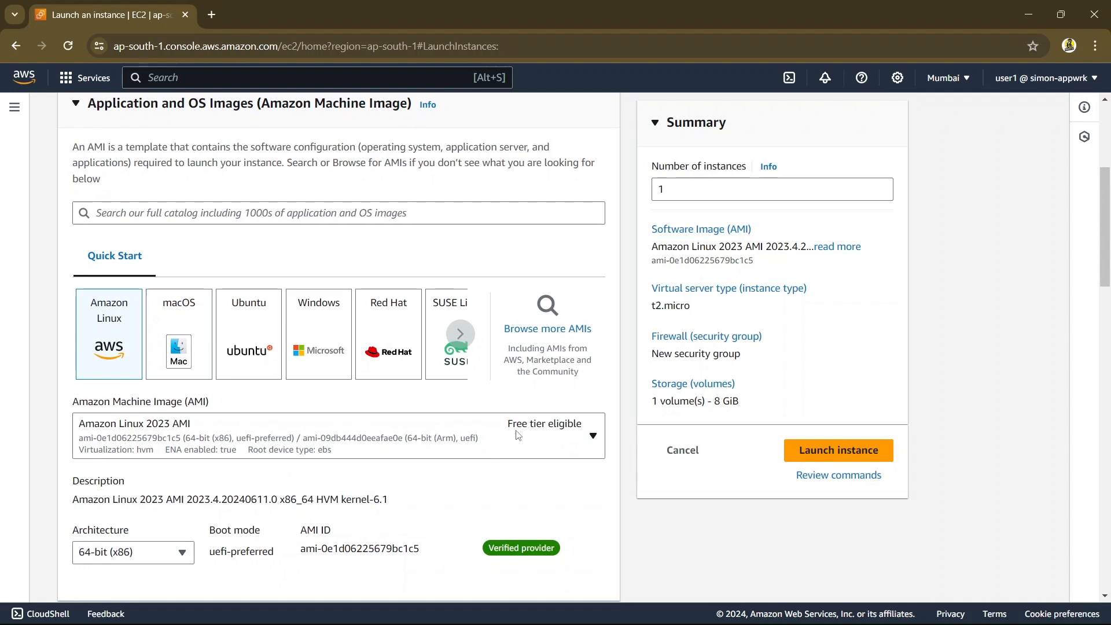
left_click(570, 433)
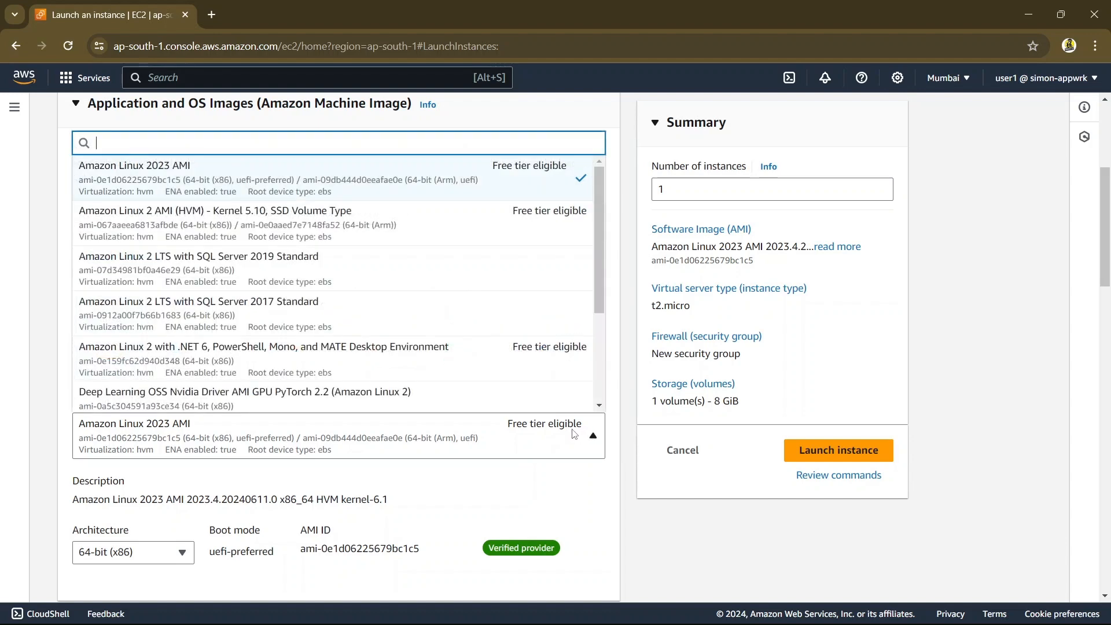
left_click(346, 288)
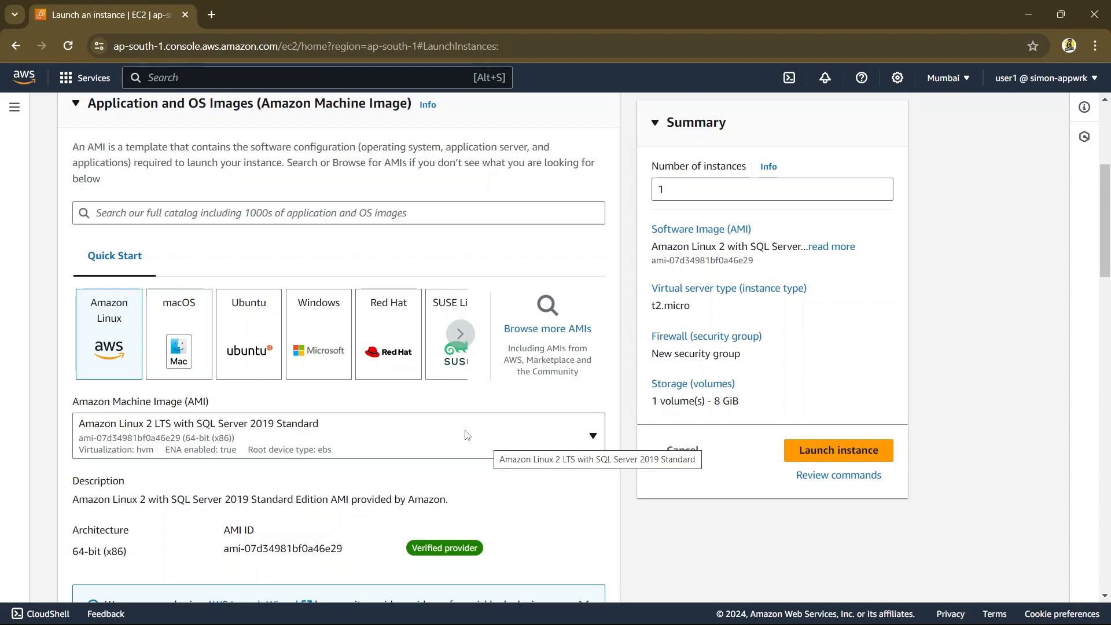
Switch the machine image to Ubuntu Server 22.04 LTS (HVM), SSD Volume Type and accept the overridden settings
left_click(239, 350)
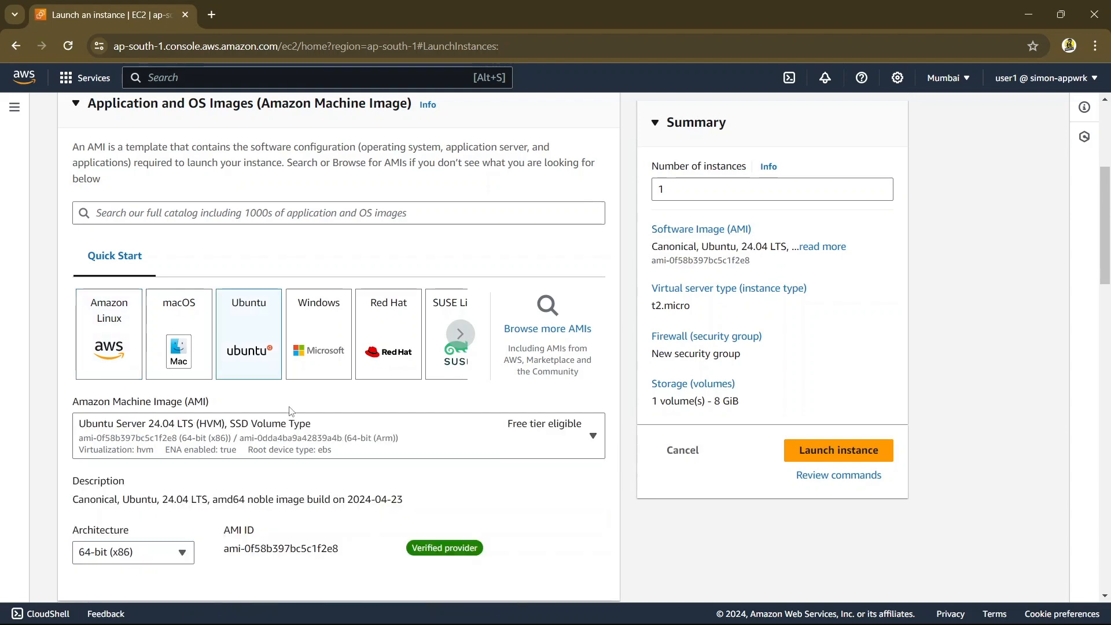
left_click(300, 438)
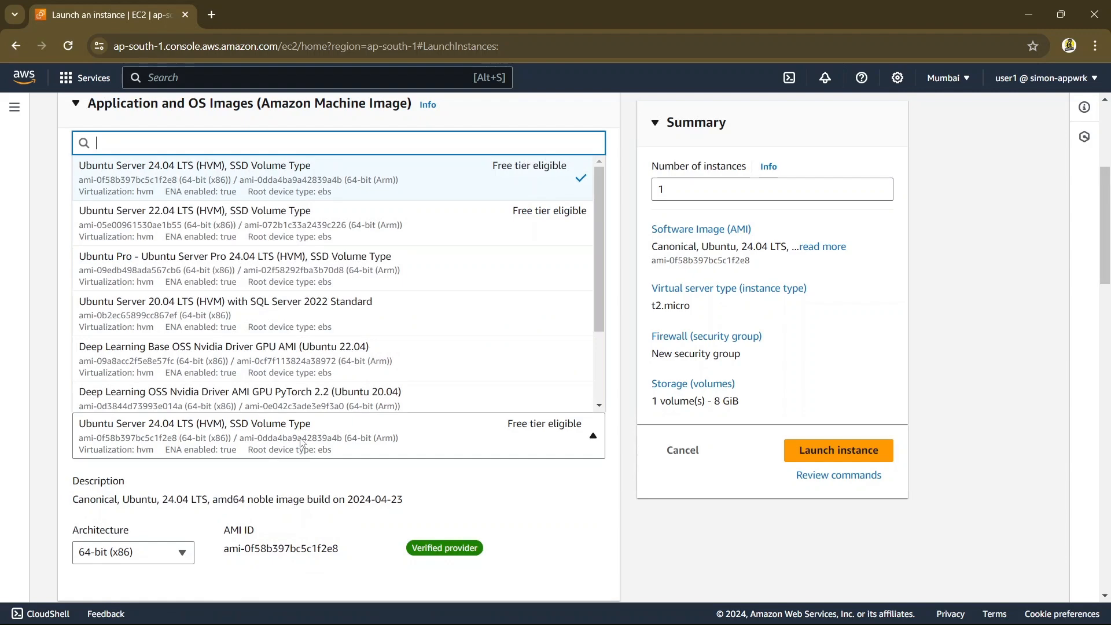
left_click(298, 226)
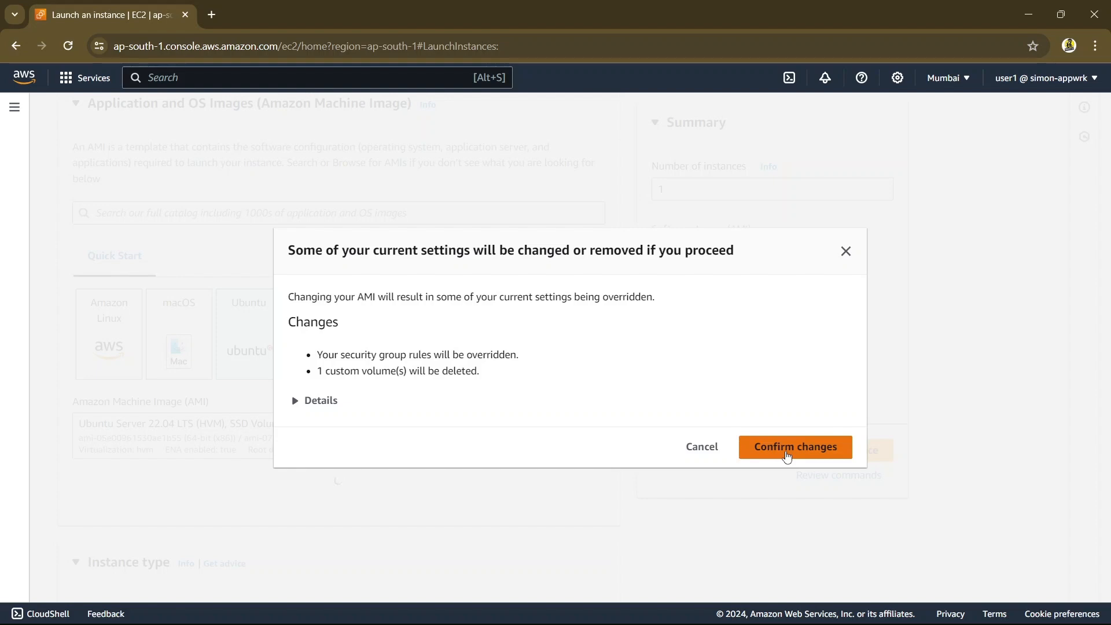
left_click(788, 455)
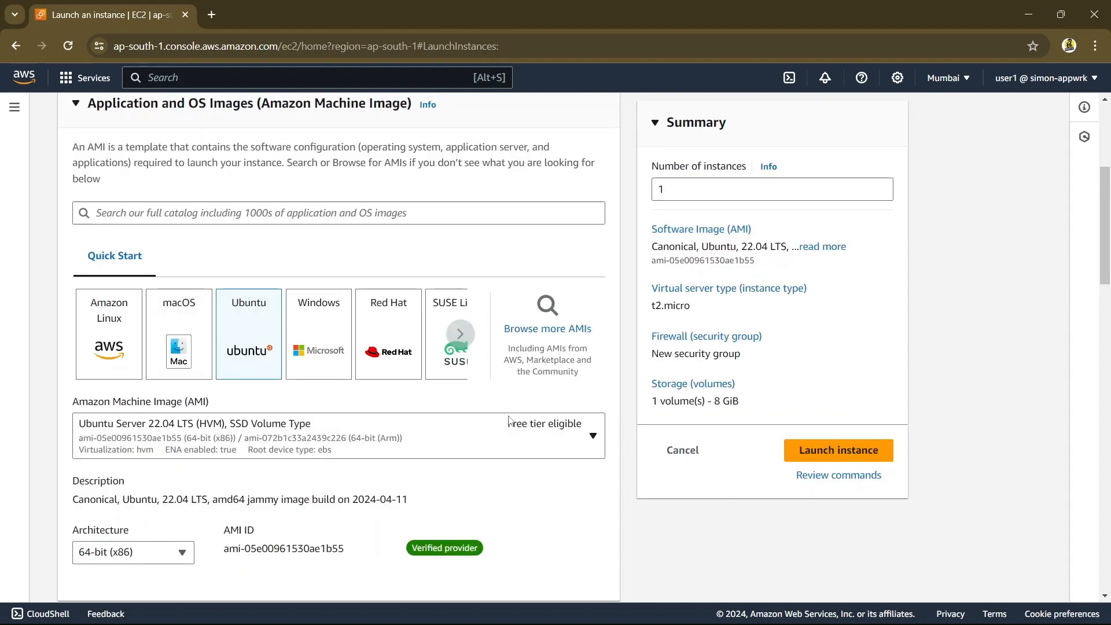
Examine the available instance types with their vCPU, memory and hourly pricing
scroll(494, 480, "down", 6)
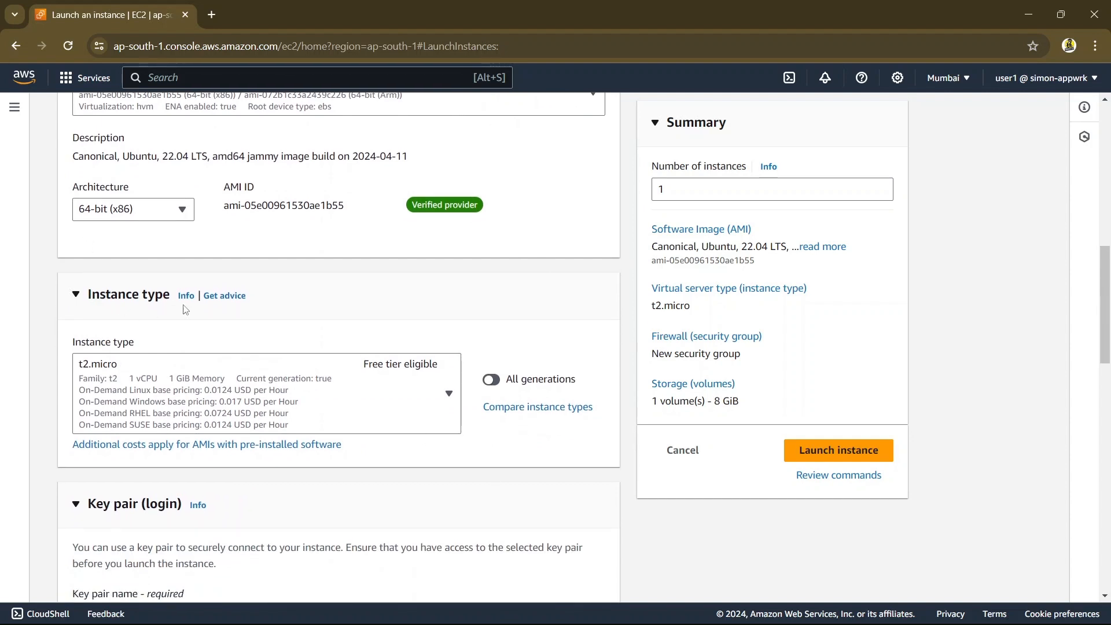
left_click(386, 408)
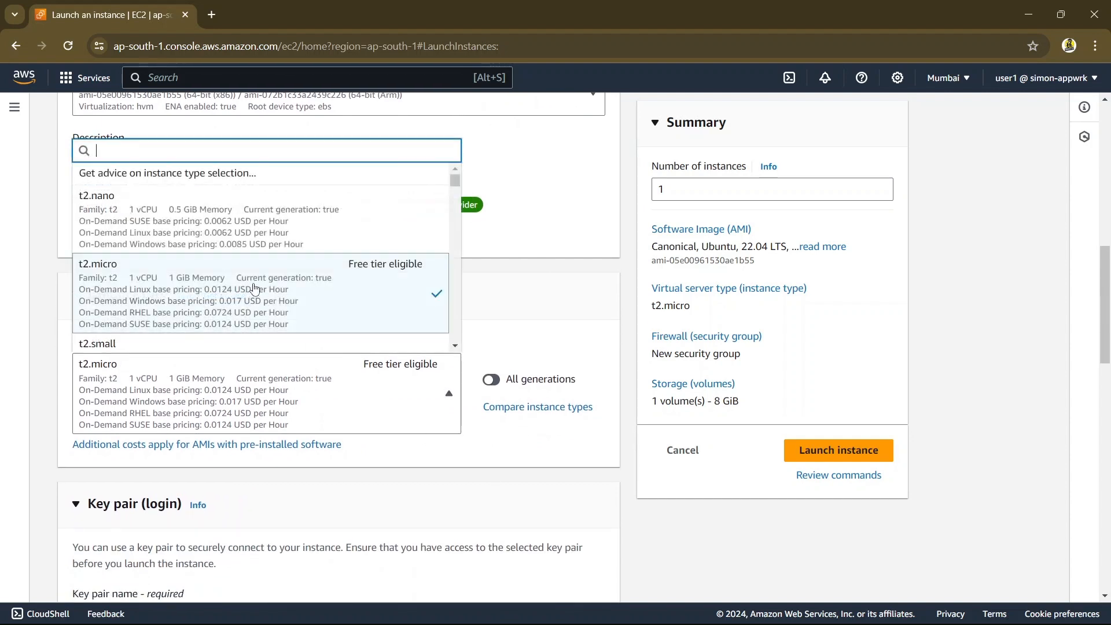
scroll(246, 285, "down", 3)
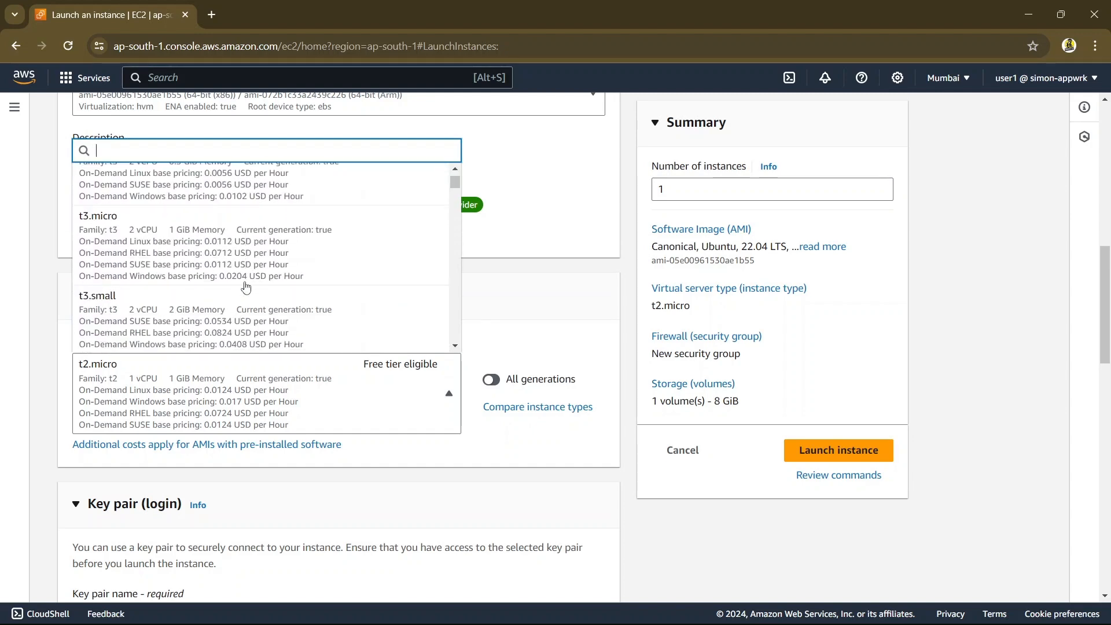
scroll(246, 285, "down", 10)
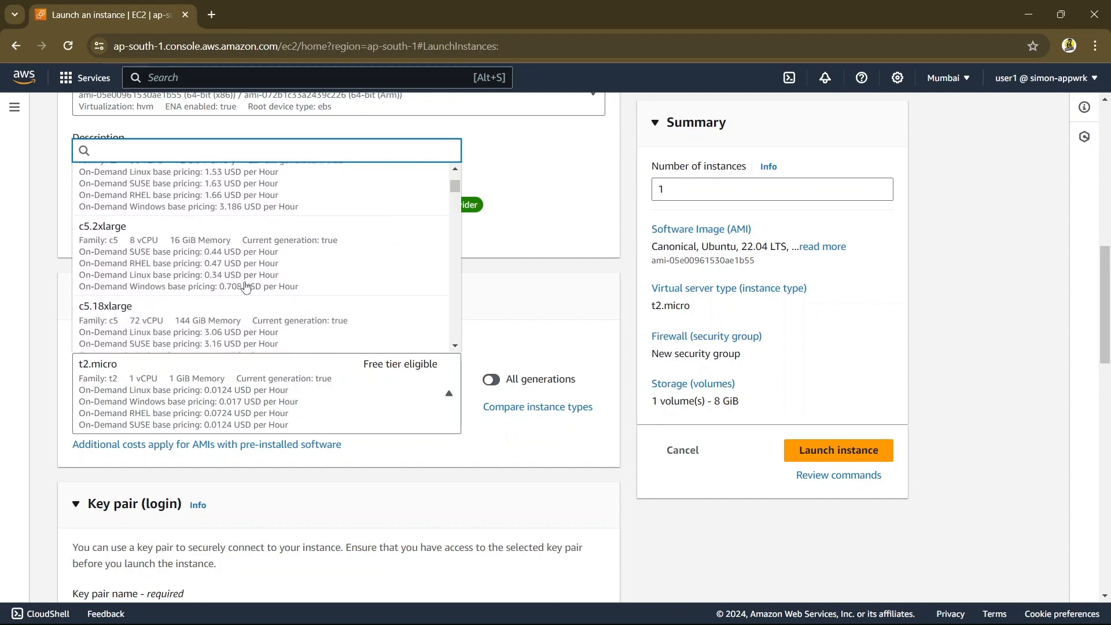
scroll(246, 285, "down", 12)
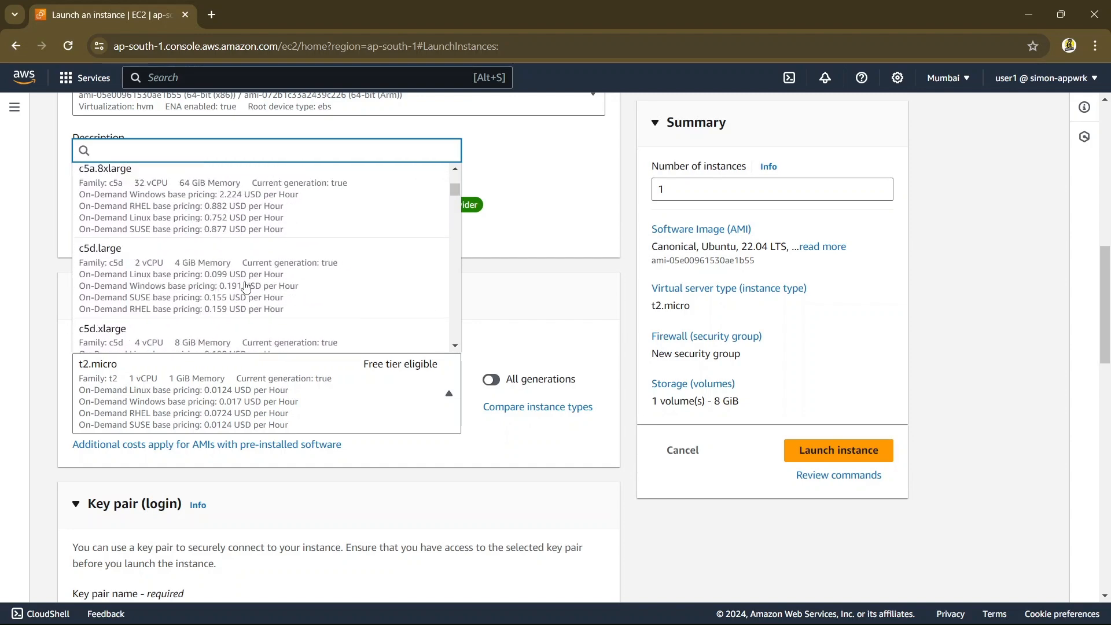
scroll(245, 285, "down", 3)
scroll(246, 285, "down", 6)
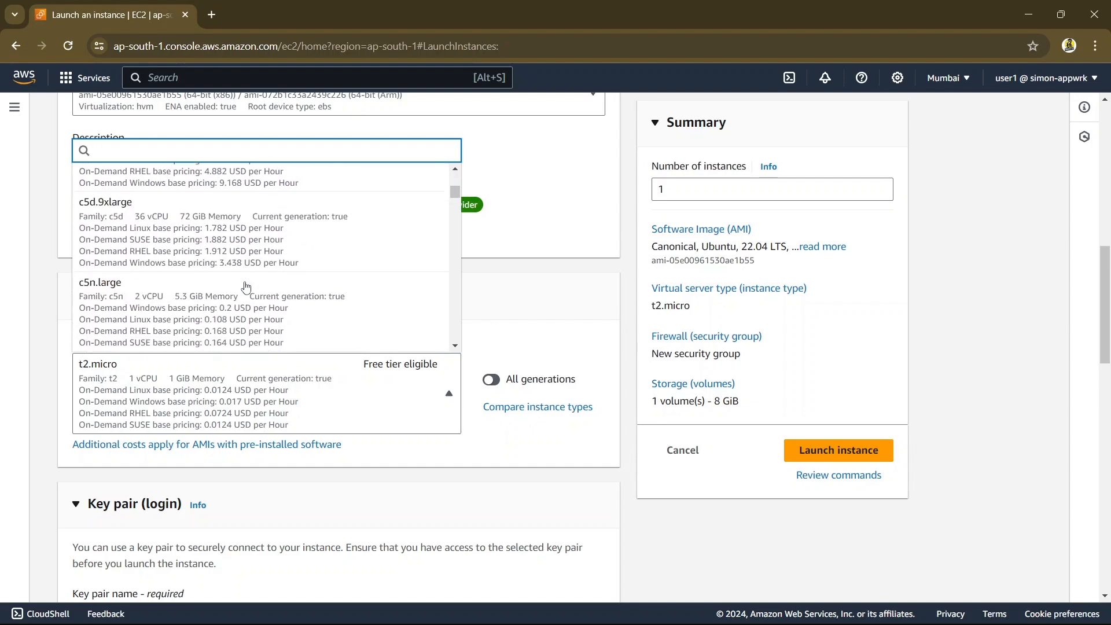
scroll(246, 285, "down", 8)
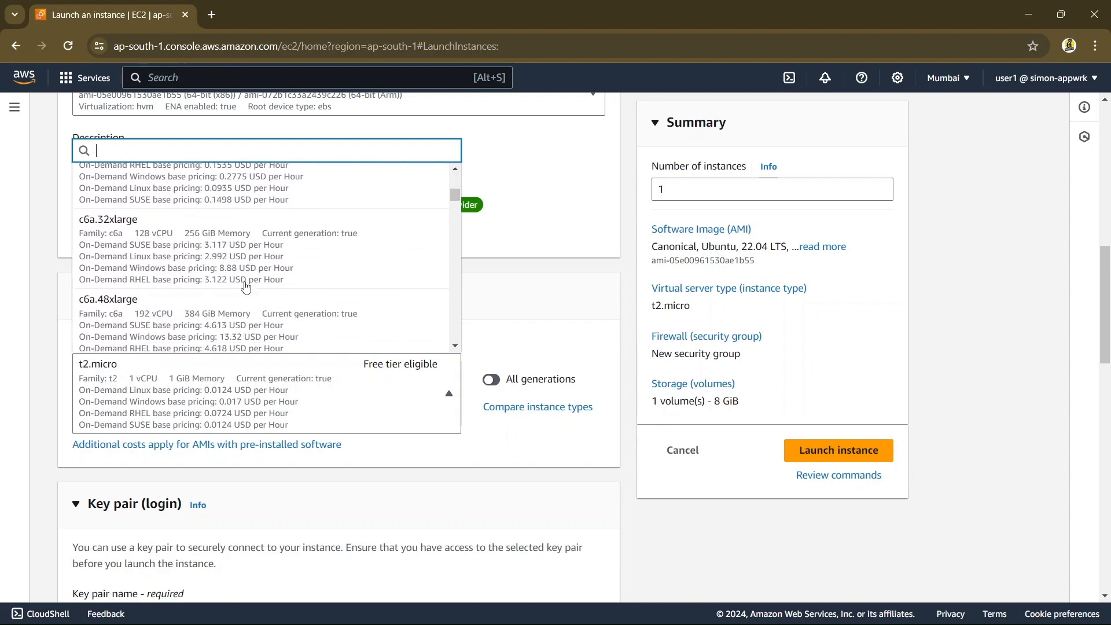
scroll(245, 285, "down", 10)
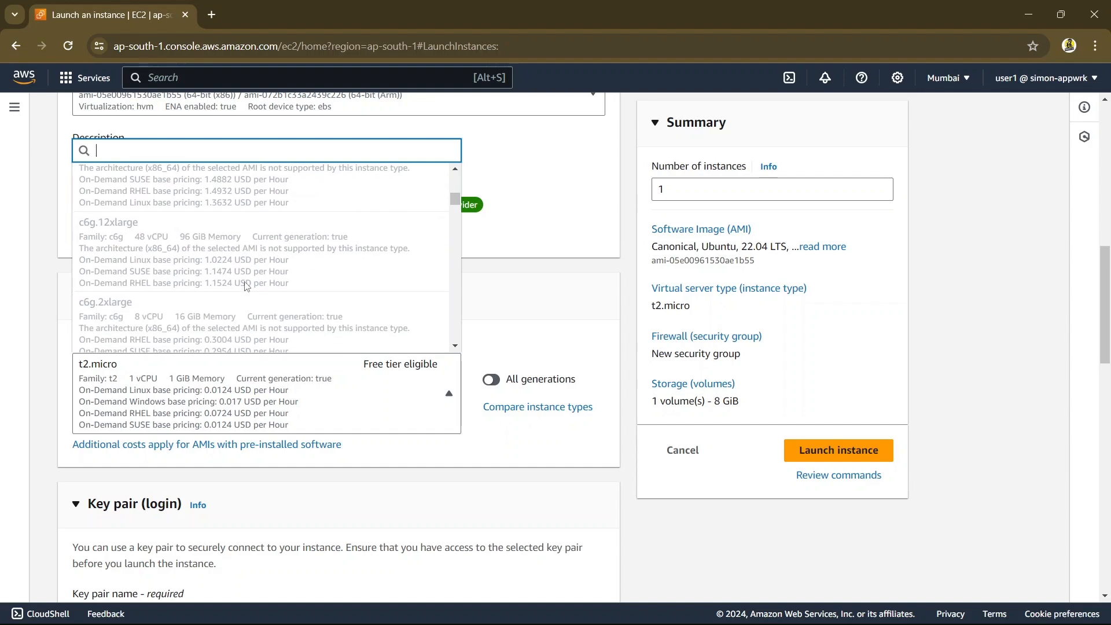
scroll(246, 285, "up", 20)
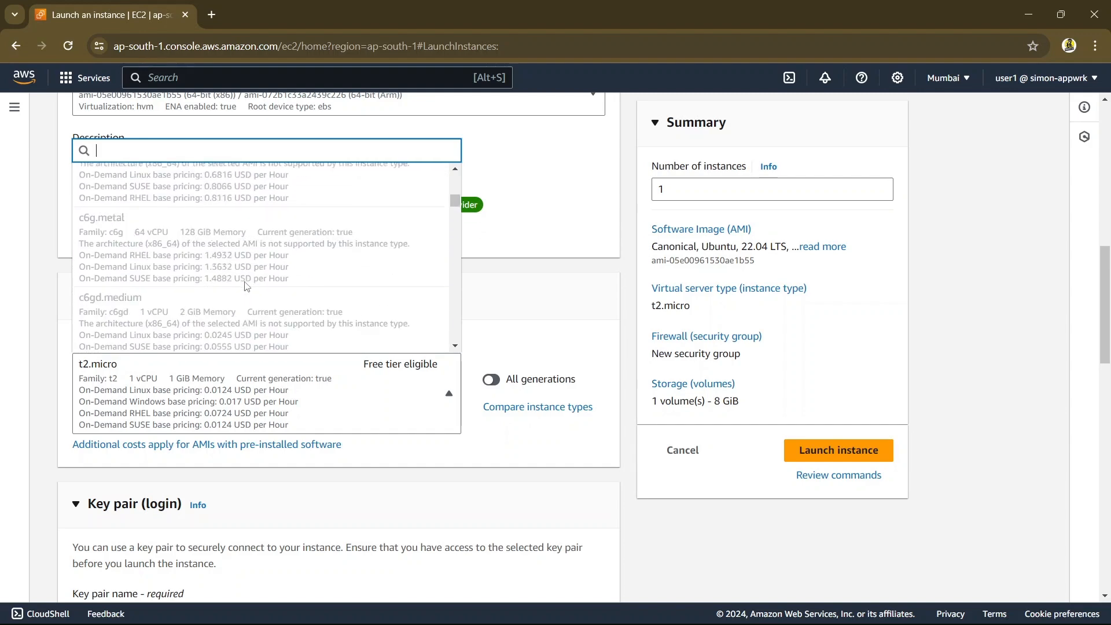
scroll(246, 285, "up", 15)
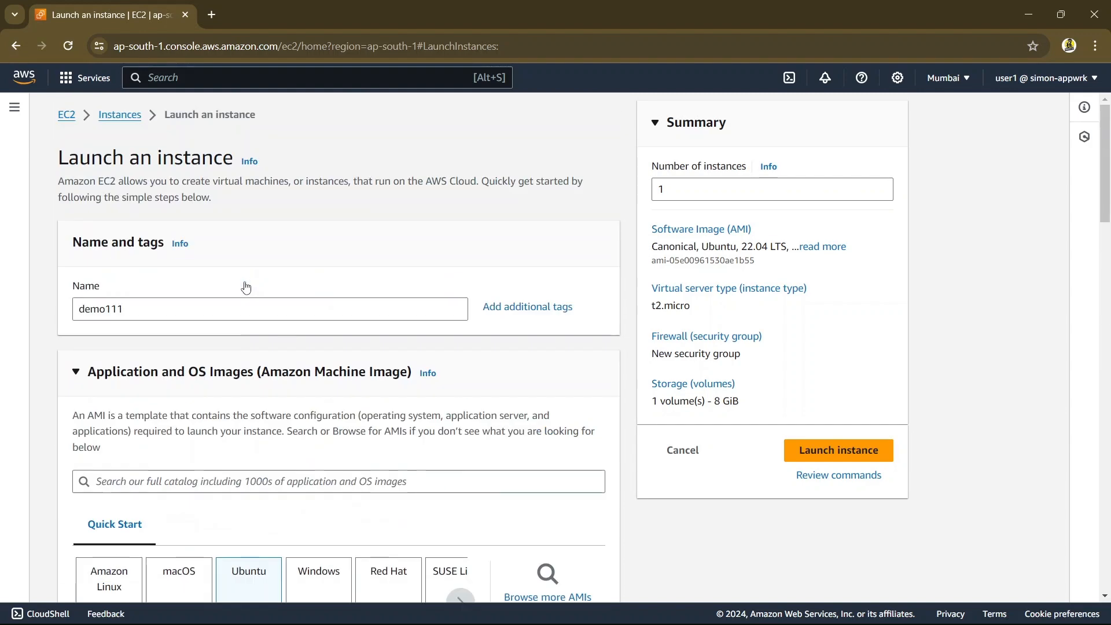
Select the free tier eligible t2.micro as the instance type
scroll(290, 413, "down", 4)
scroll(291, 412, "down", 3)
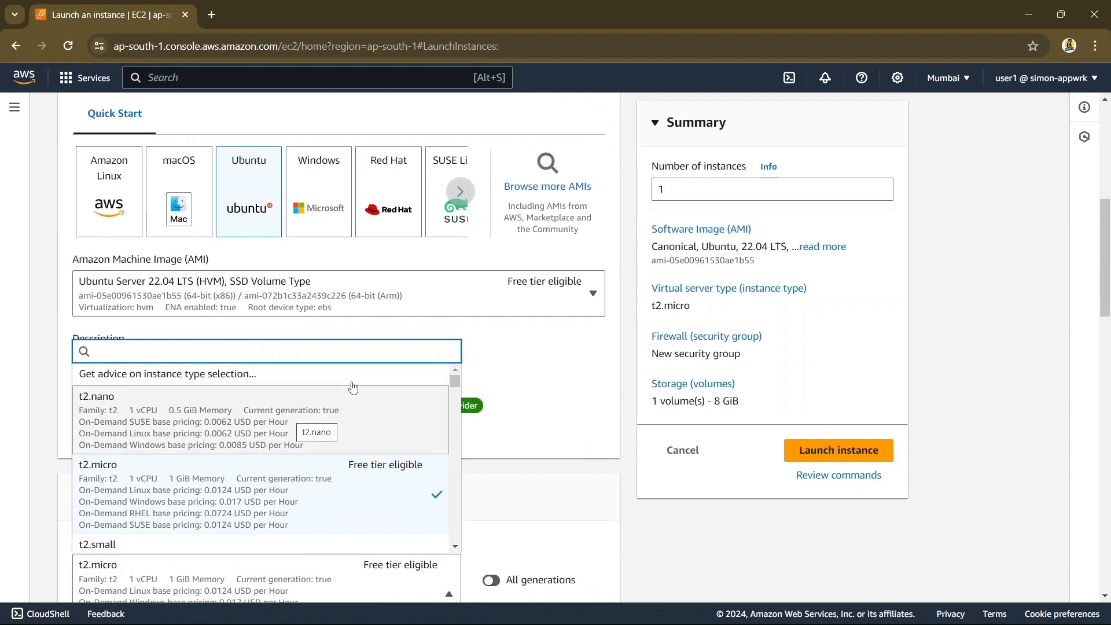
left_click(237, 482)
Create an RSA key pair named demo111 in .pem format and save its private key file in Downloads as demo111 (1)
scroll(529, 403, "down", 4)
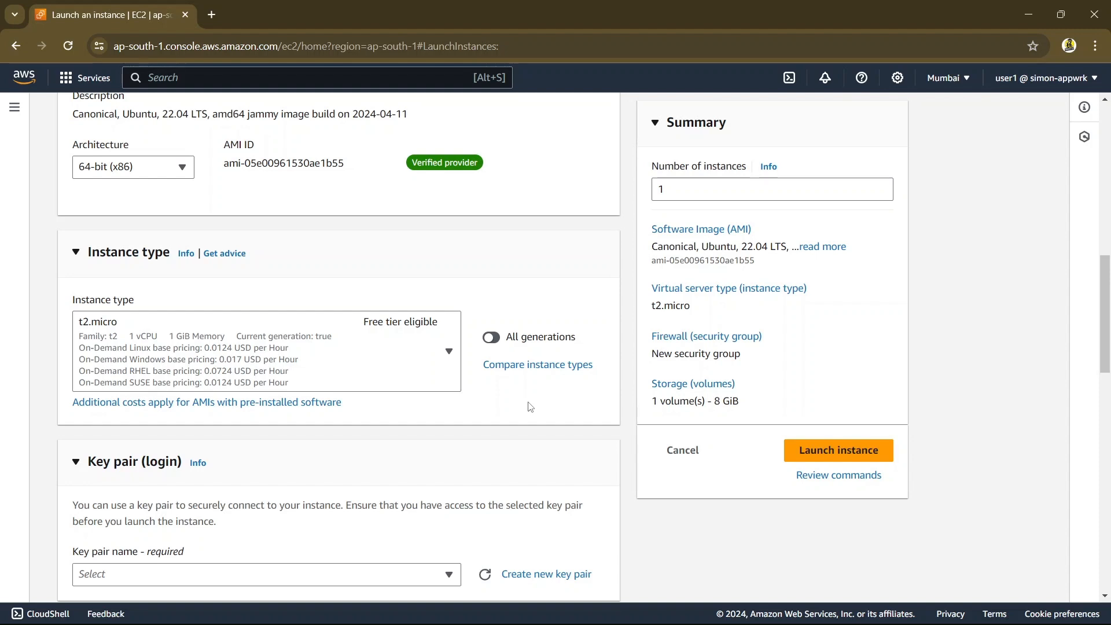
scroll(530, 406, "down", 3)
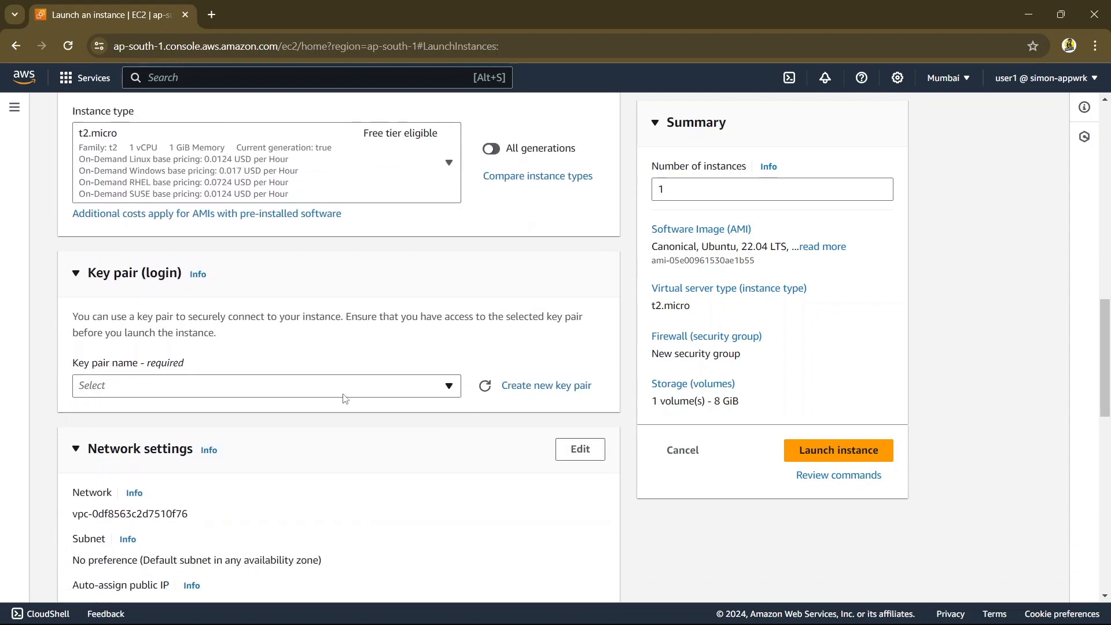
left_click(553, 389)
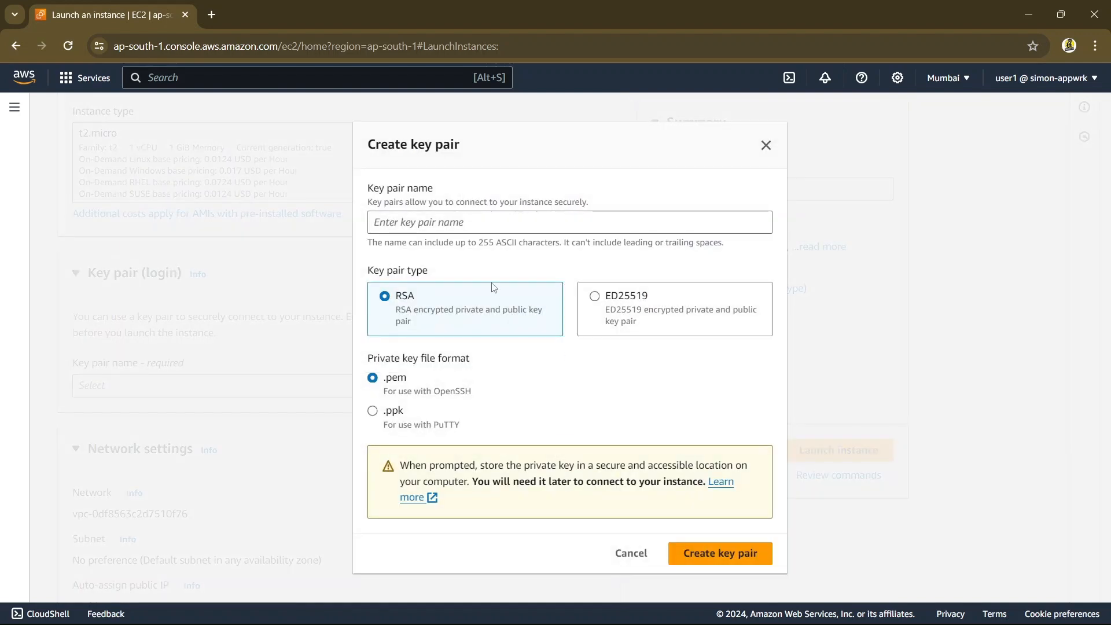
left_click(448, 221)
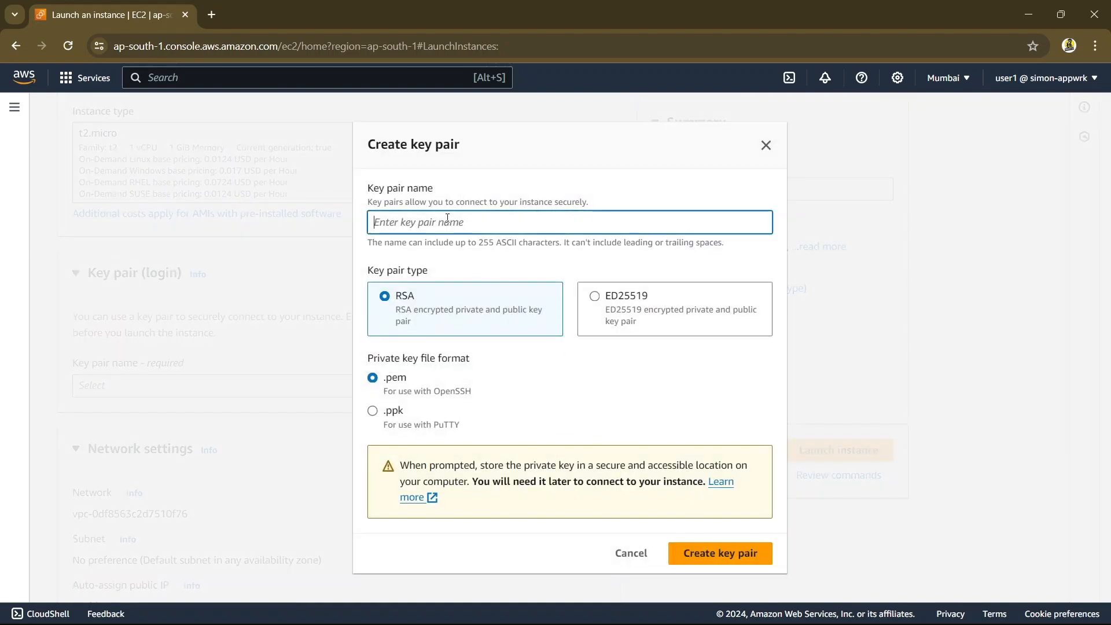
type("demo111")
left_click(717, 550)
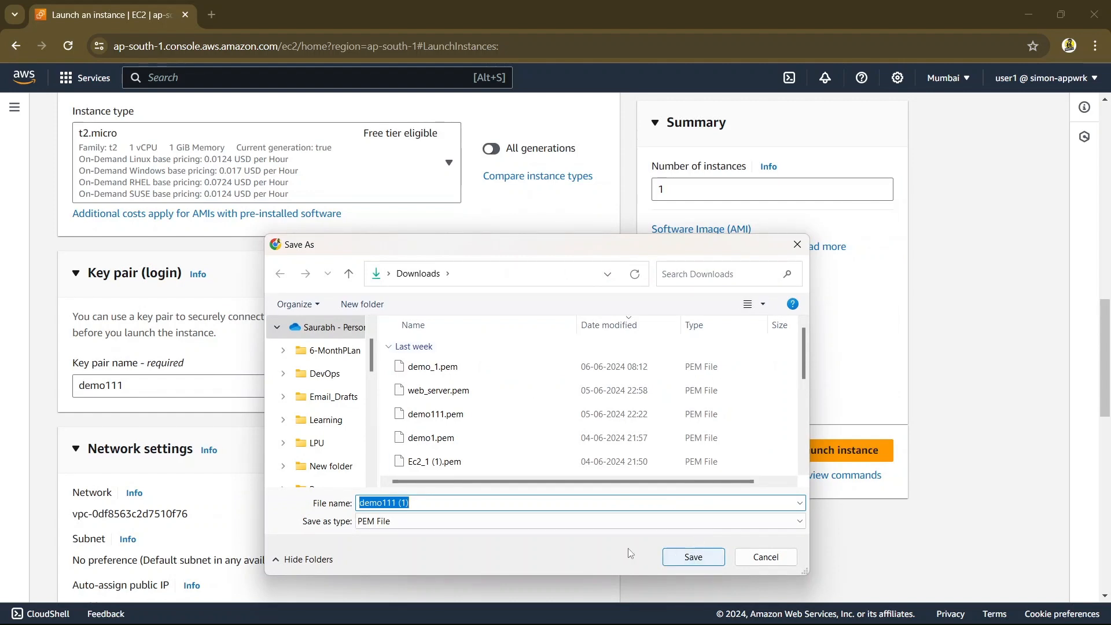
left_click(488, 500)
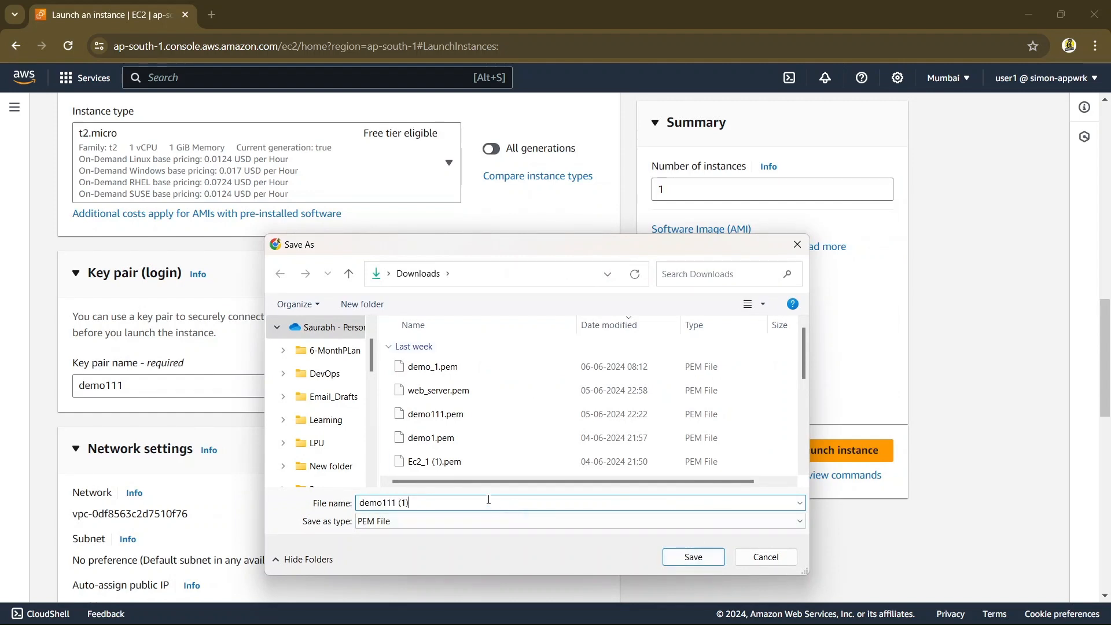
left_click(682, 556)
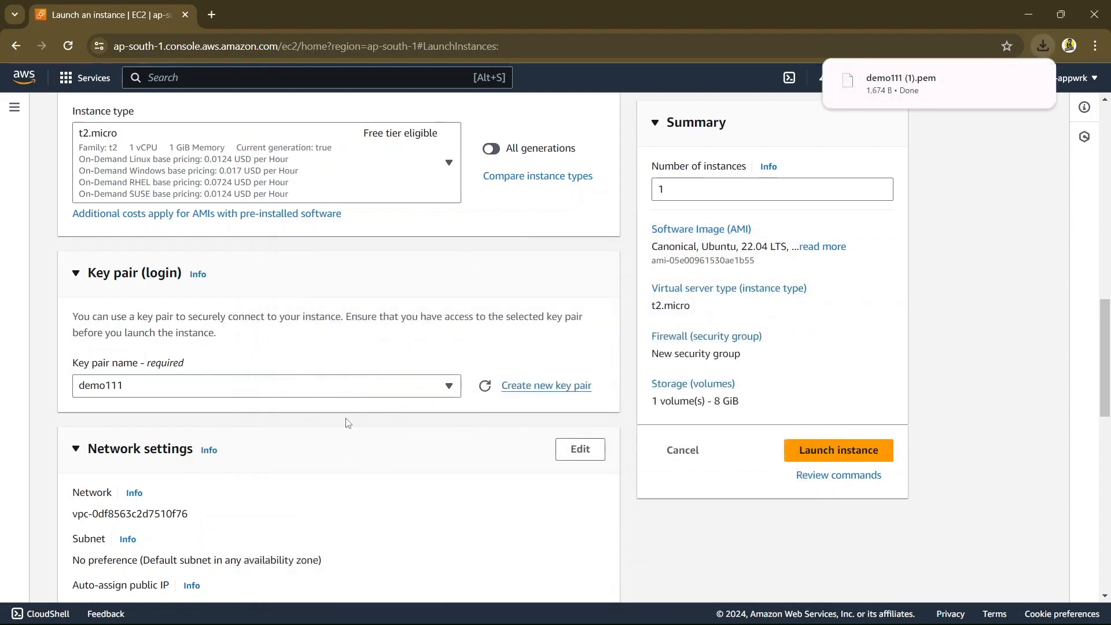
Open the network settings of the instance for editing
scroll(344, 446, "down", 2)
scroll(344, 445, "down", 1)
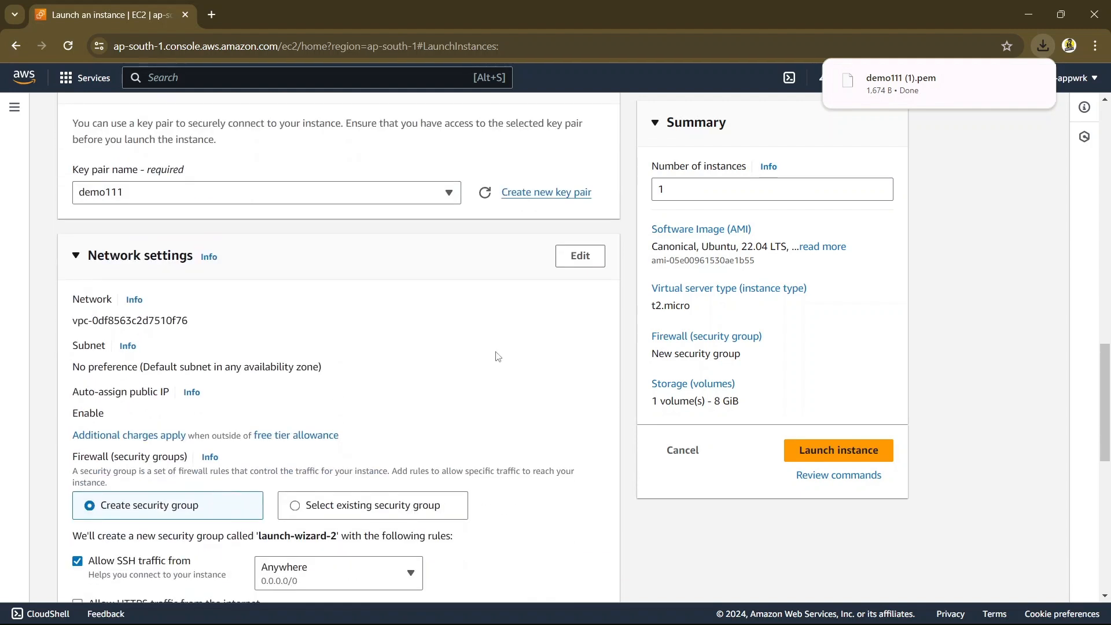
left_click(581, 256)
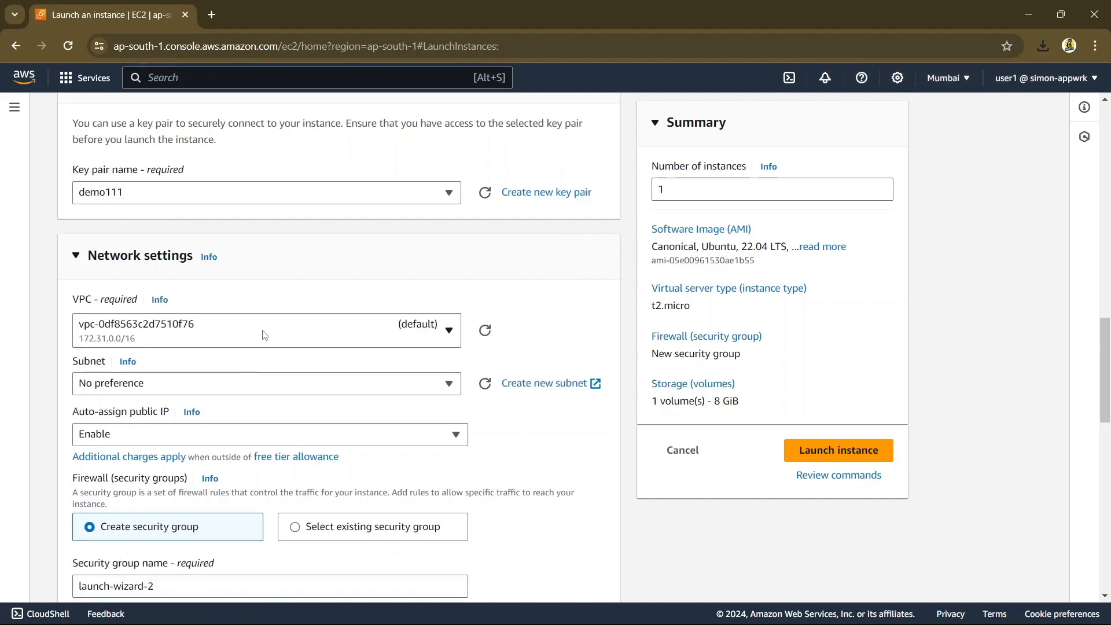
Name the new security group demo-SG
scroll(264, 335, "down", 2)
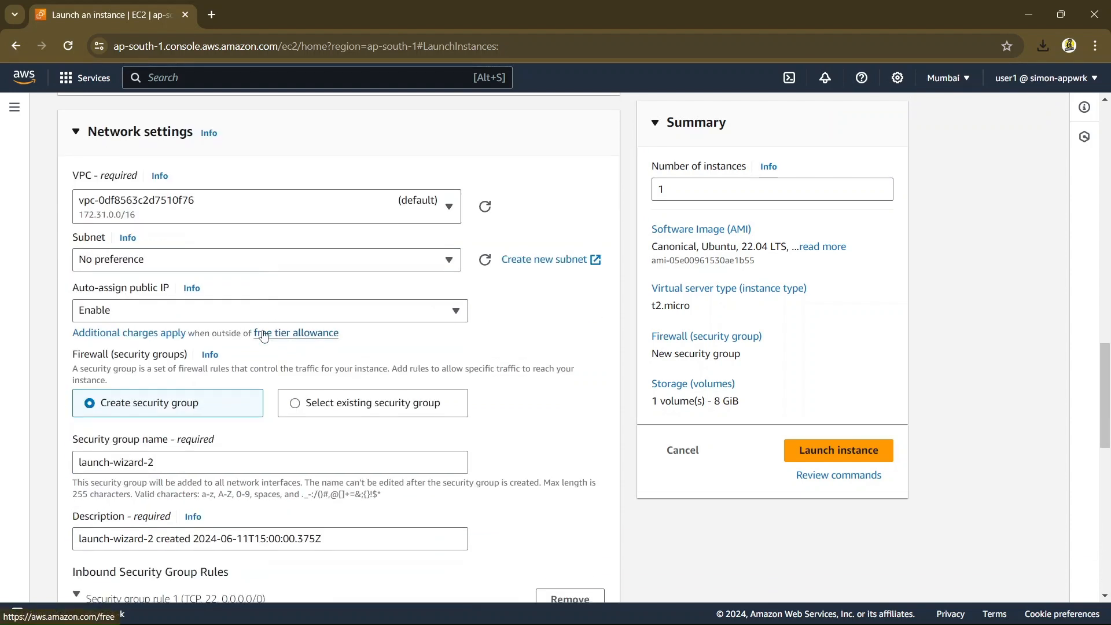
scroll(263, 334, "down", 1)
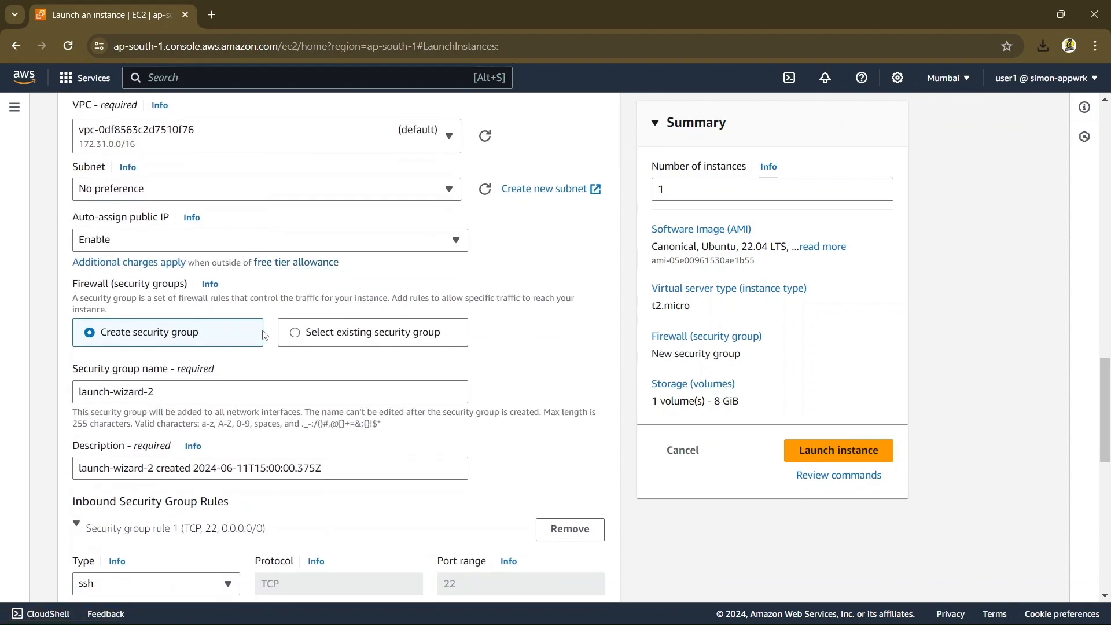
left_click(180, 397)
key("BackSpace")
key("BackSpace")
key("BackSpace")
key("BackSpace")
key("BackSpace")
key("BackSpace")
key("BackSpace")
key("BackSpace")
key("BackSpace")
key("BackSpace")
key("BackSpace")
key("BackSpace")
key("BackSpace")
key("BackSpace")
key("BackSpace")
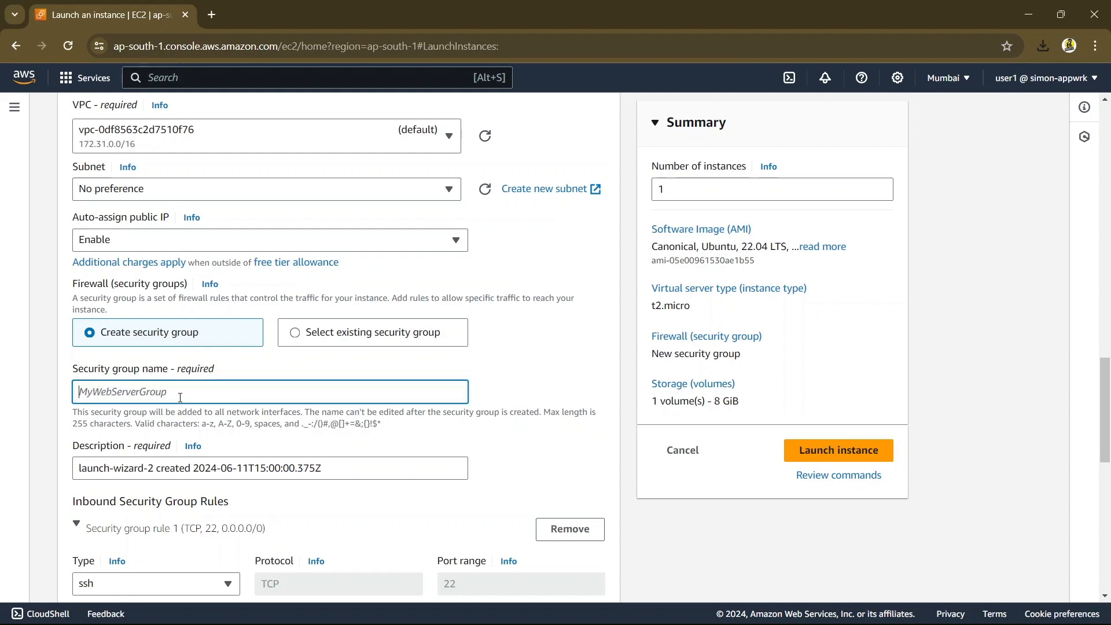
type("demo-SG")
Examine the traffic types available for the first inbound security group rule
scroll(248, 489, "down", 4)
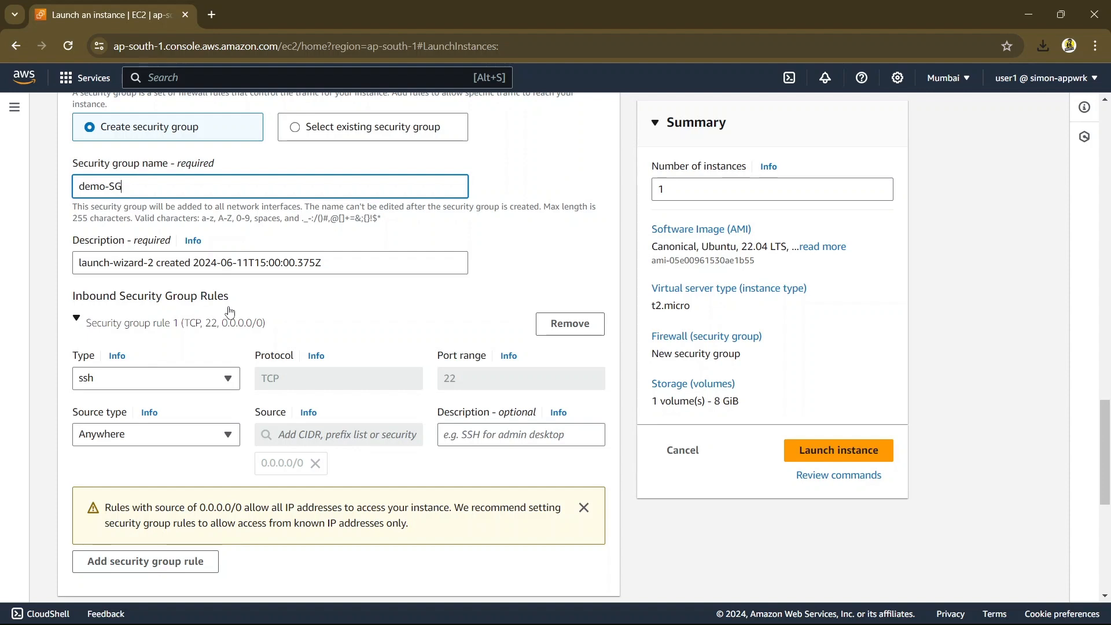
left_click(175, 380)
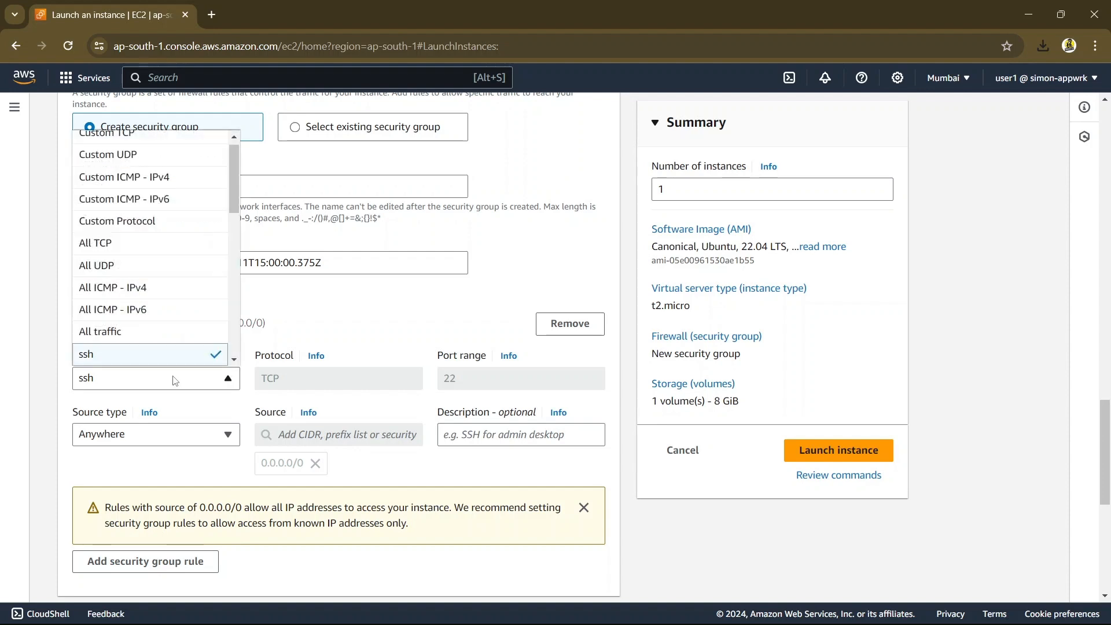
left_click(174, 380)
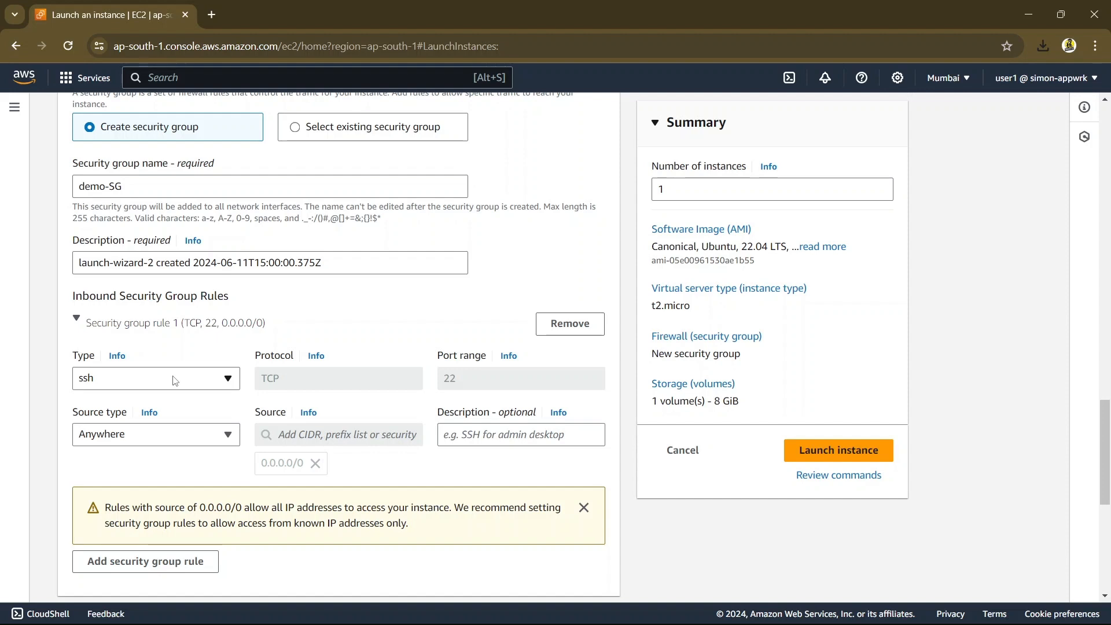
left_click(175, 380)
left_click(174, 379)
Try My IP as the SSH rule's source type and return it to Anywhere
scroll(180, 430, "down", 1)
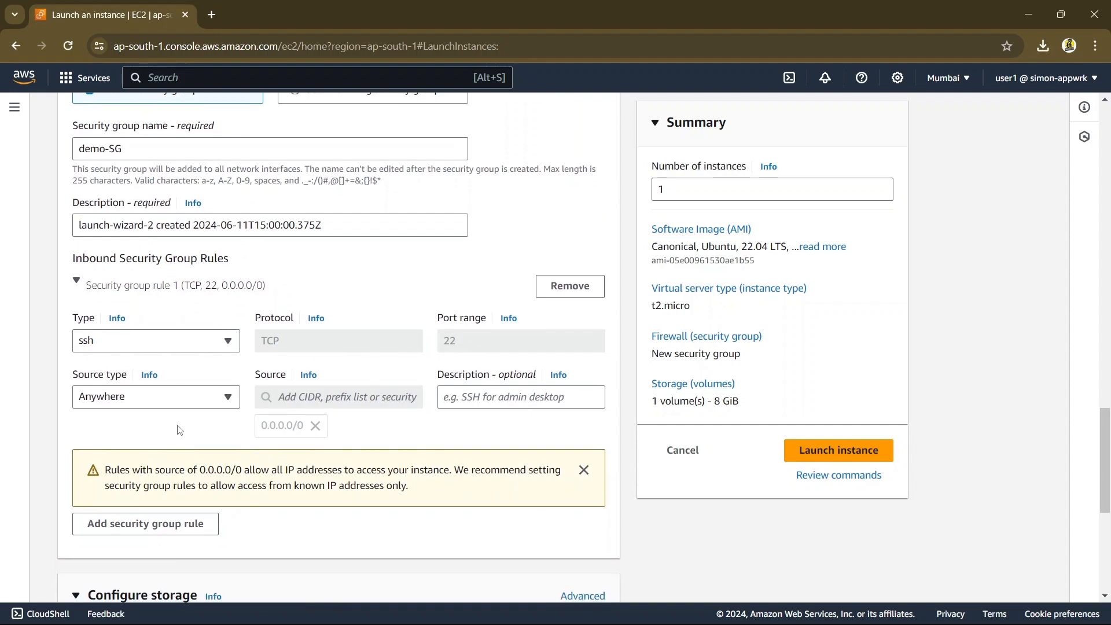
left_click(211, 394)
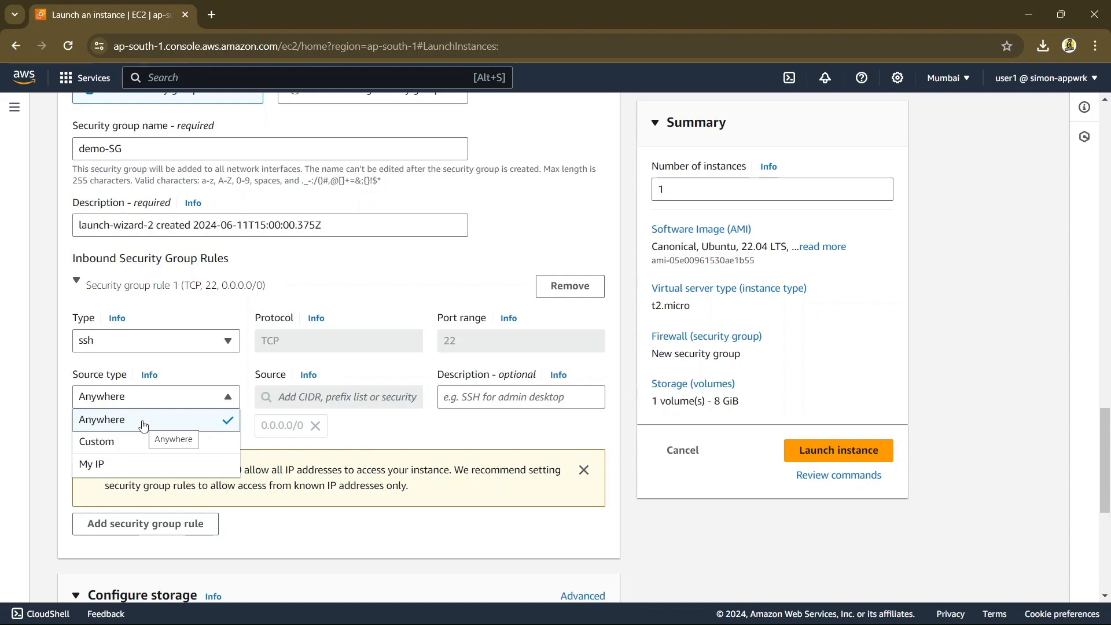
left_click(125, 466)
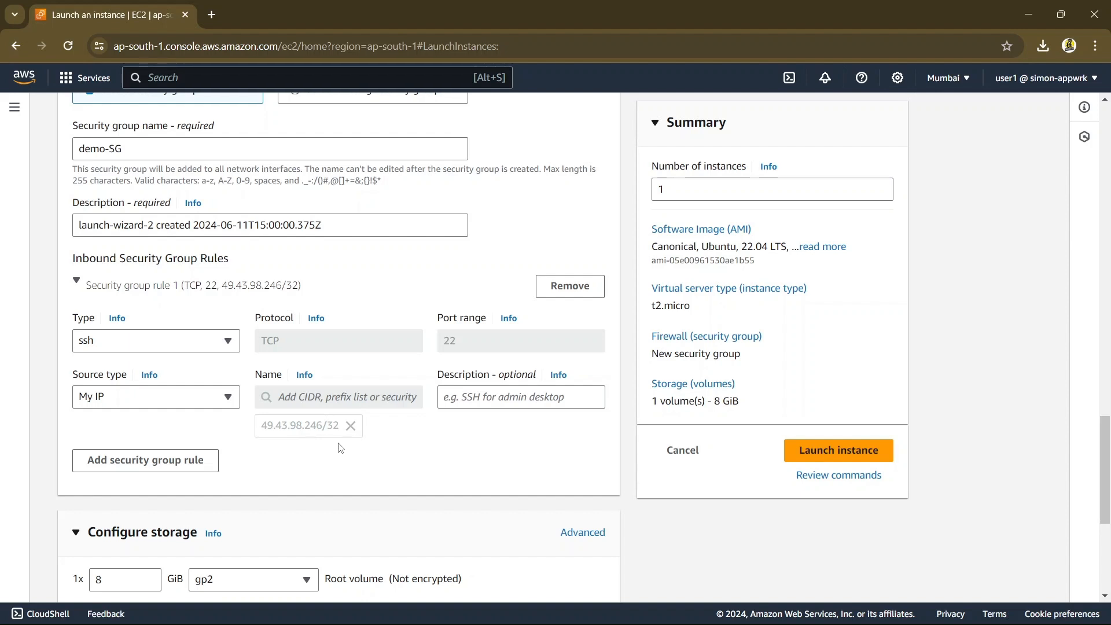
left_click(203, 399)
left_click(162, 418)
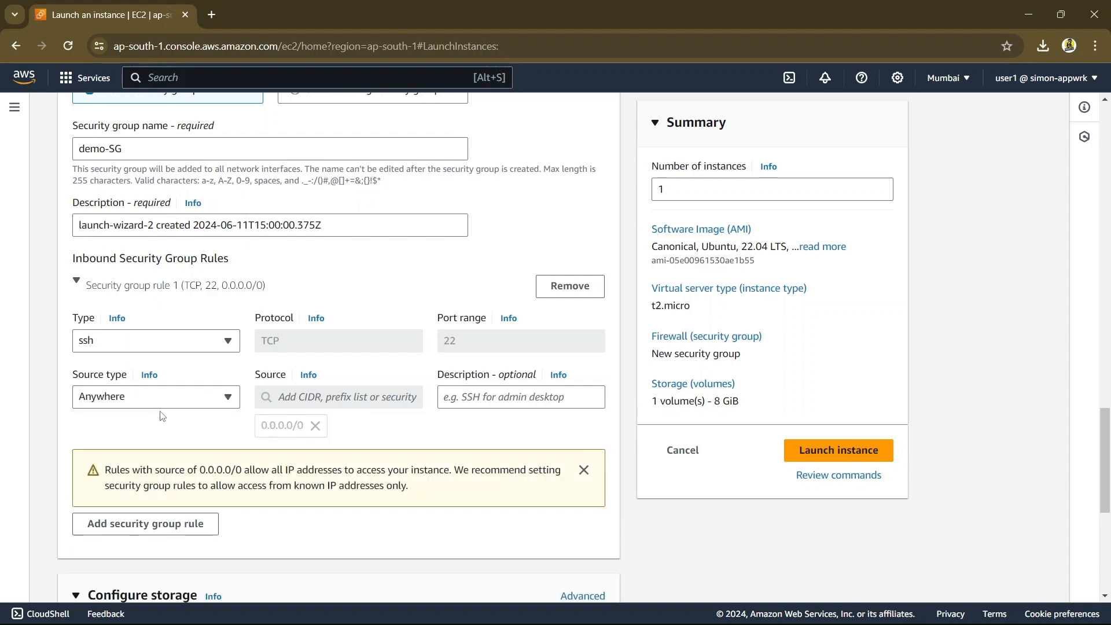
Add a second inbound security group rule of type HTTP with My IP as its source type
scroll(162, 416, "down", 1)
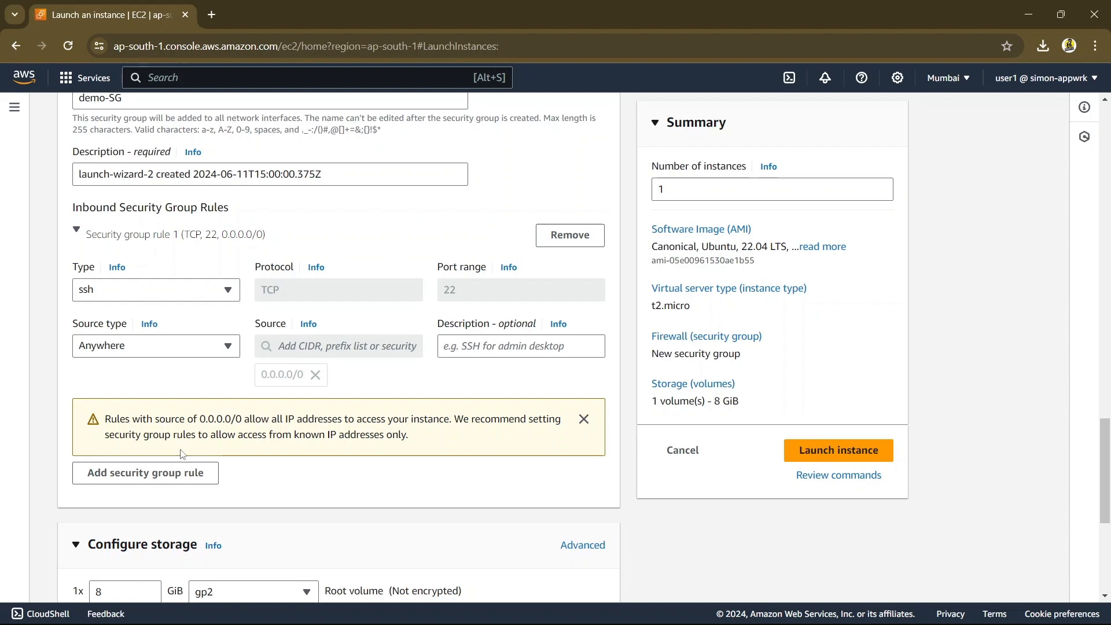
left_click(145, 473)
scroll(175, 482, "down", 2)
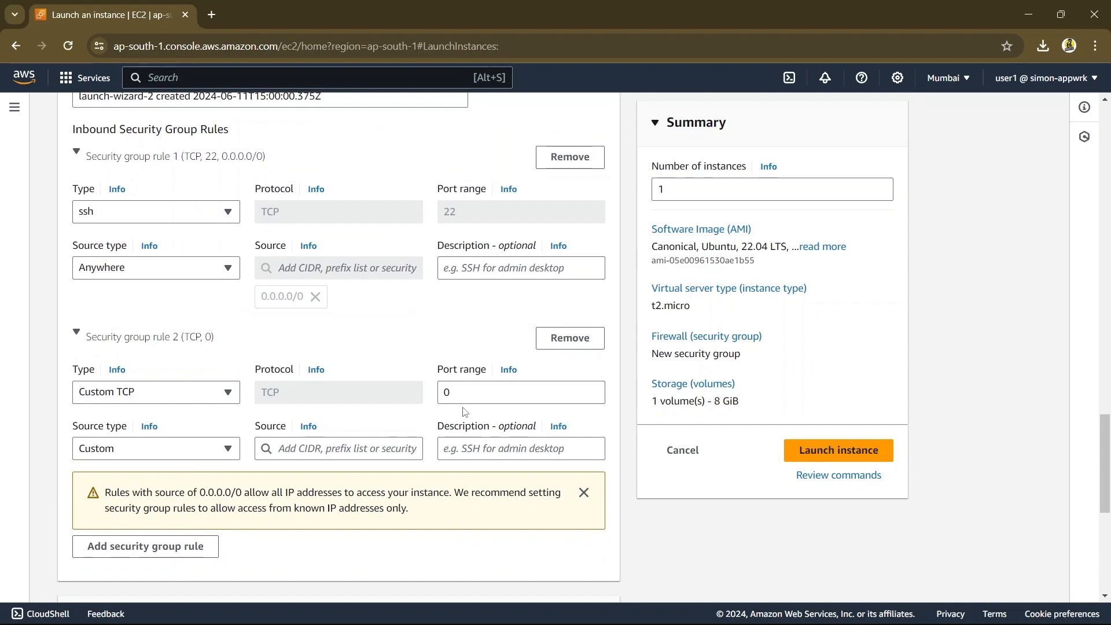
left_click(179, 396)
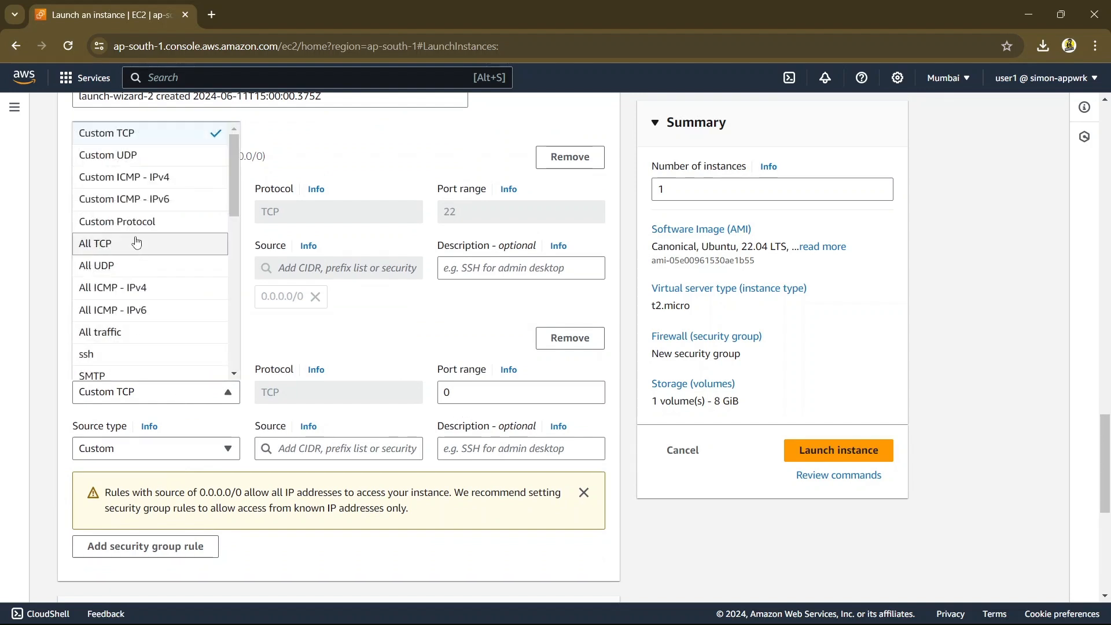
scroll(133, 249, "down", 3)
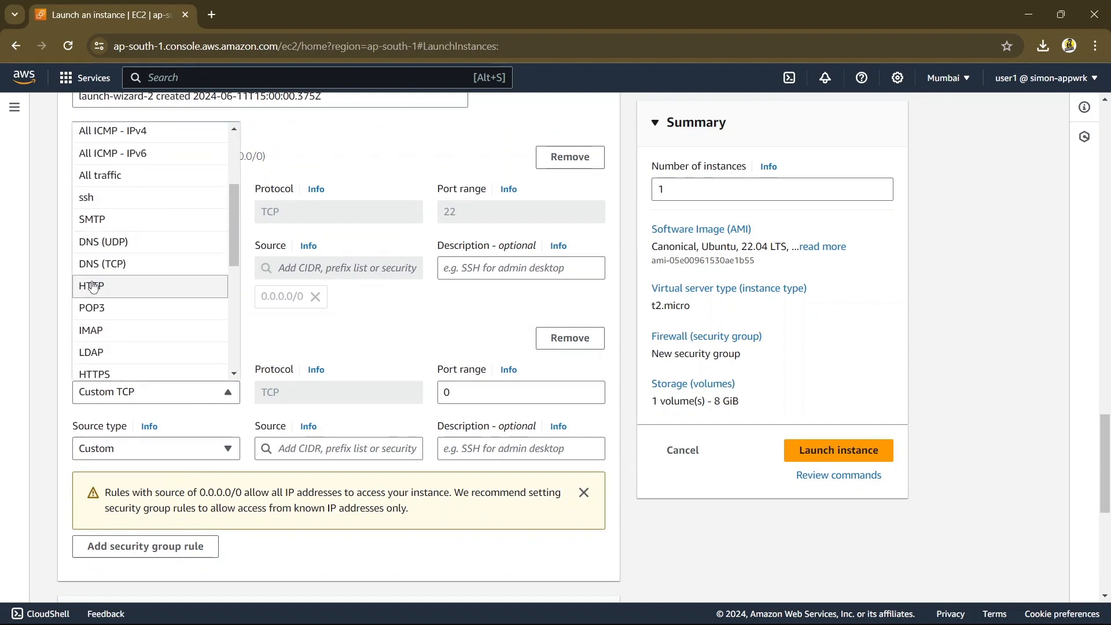
left_click(99, 285)
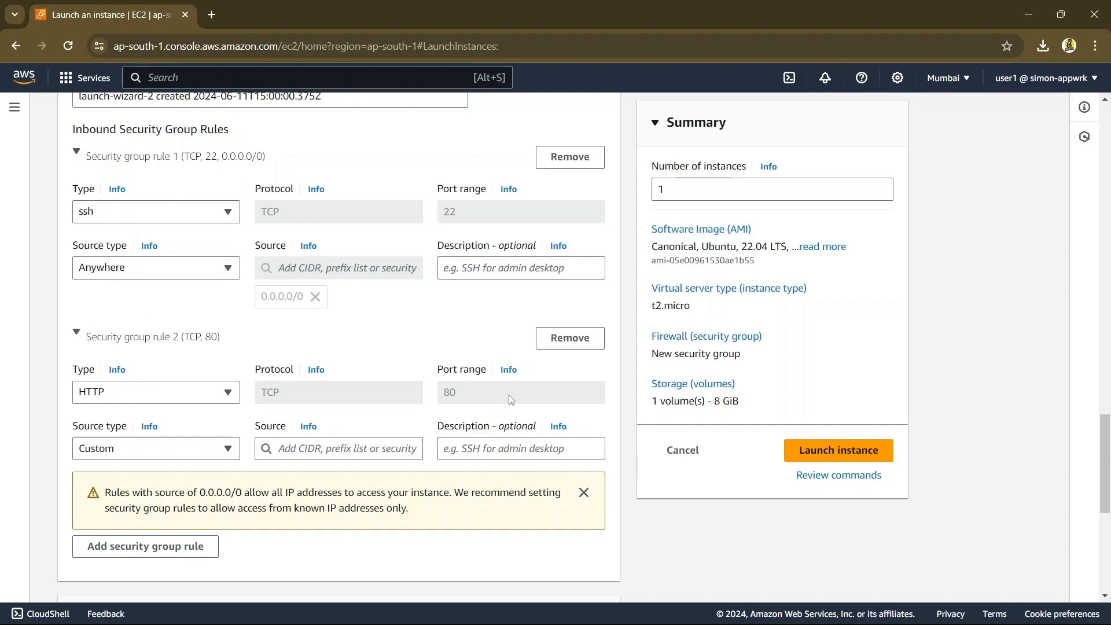
left_click(205, 448)
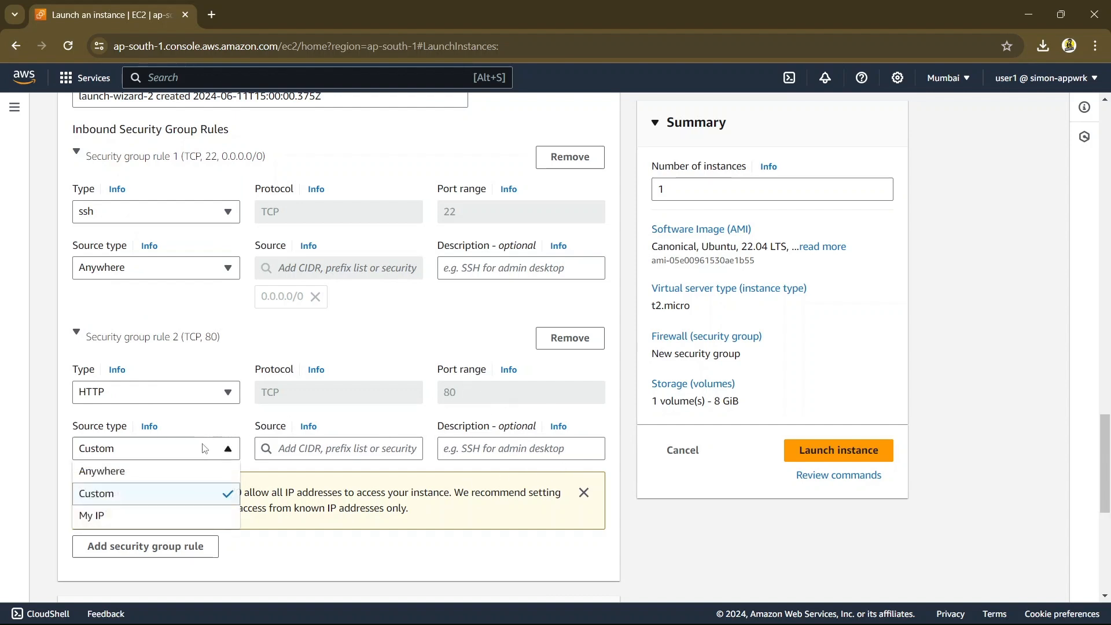
left_click(163, 473)
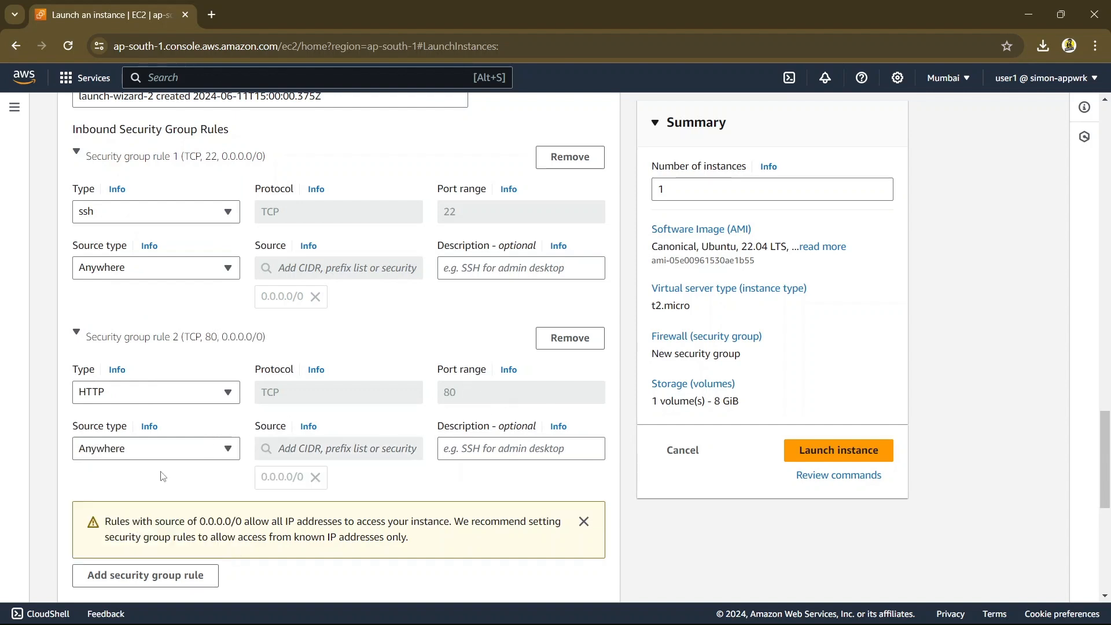
left_click(188, 451)
left_click(136, 517)
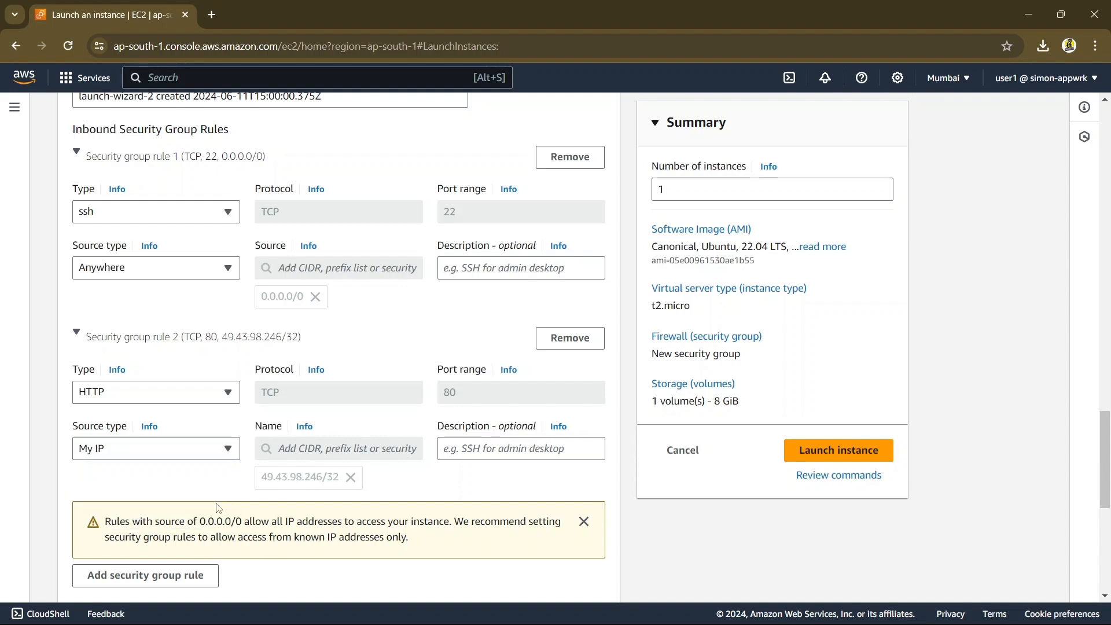
Review both inbound security group rules and the root volume's storage configuration
scroll(219, 508, "down", 2)
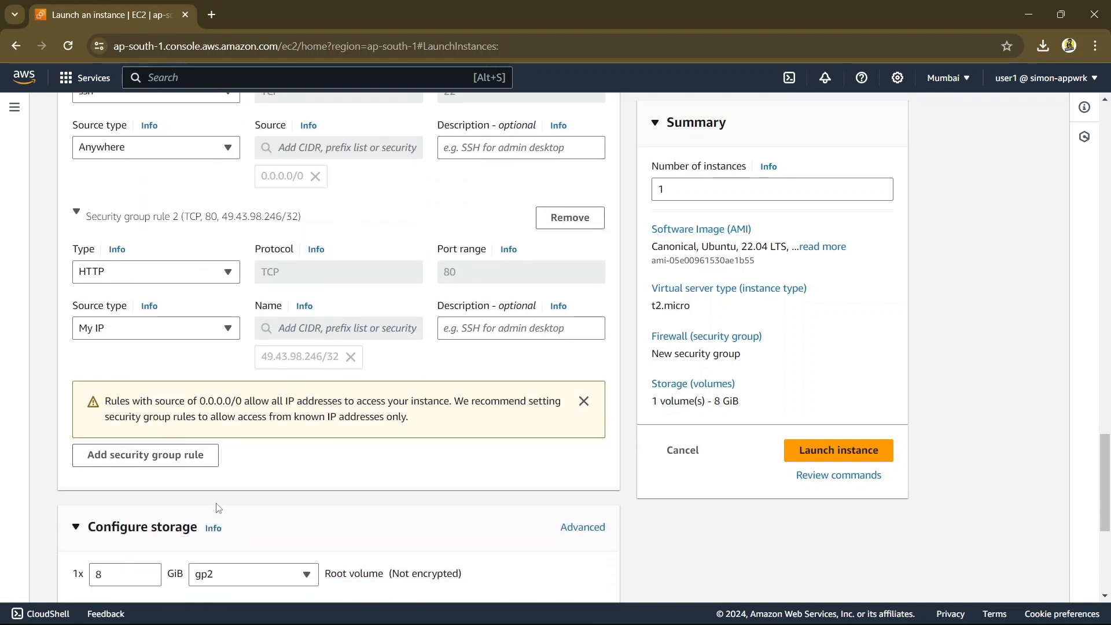
scroll(219, 508, "down", 2)
scroll(218, 508, "down", 1)
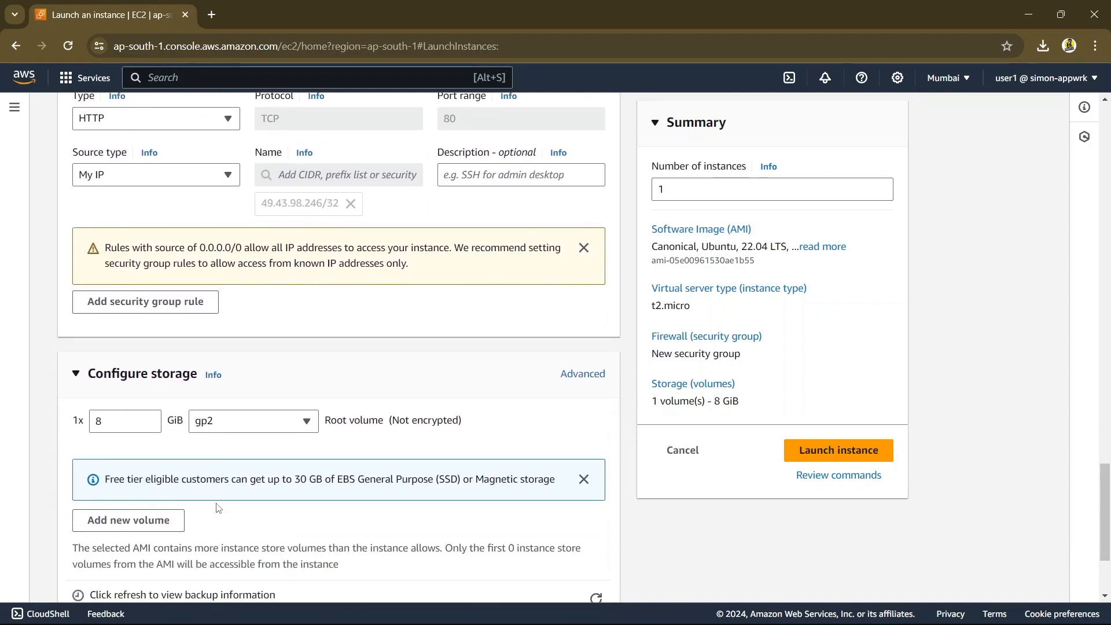
scroll(218, 508, "up", 4)
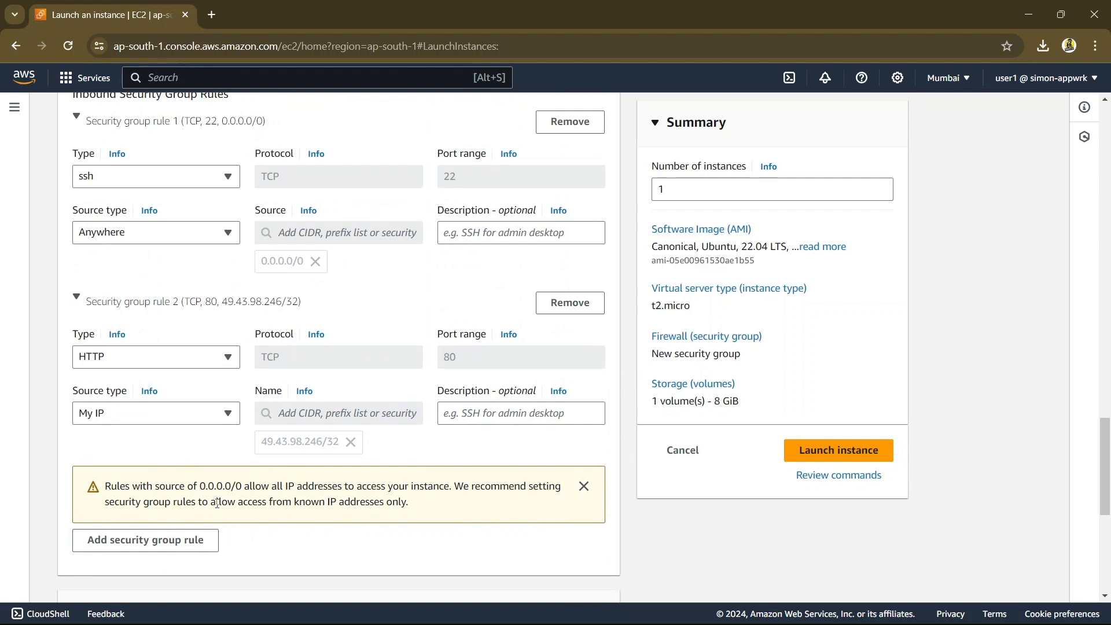
scroll(217, 503, "up", 1)
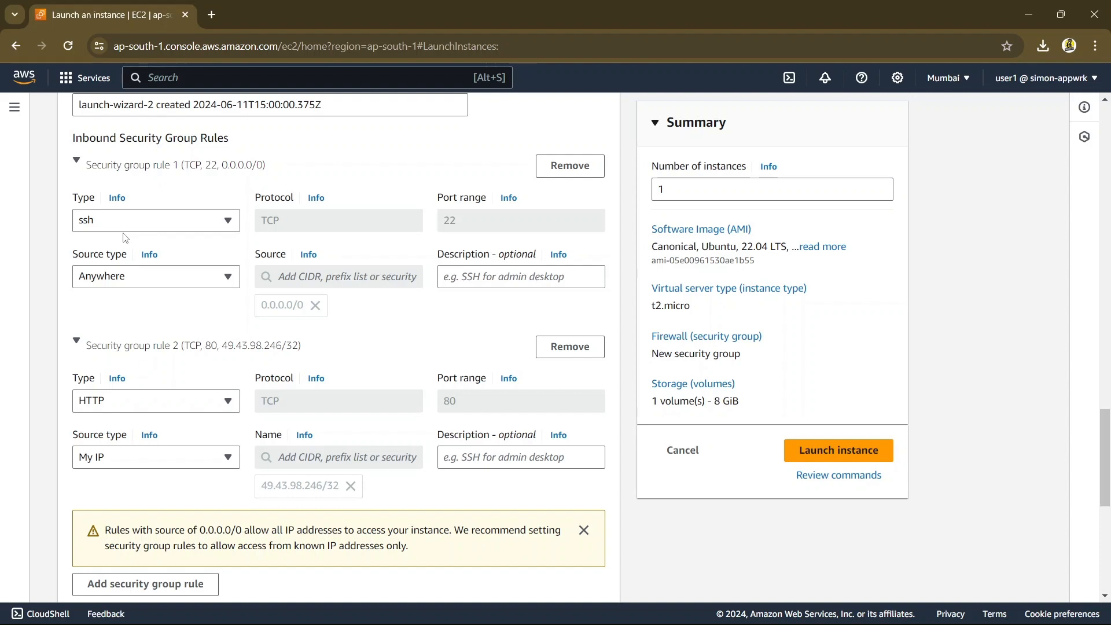
scroll(125, 237, "down", 7)
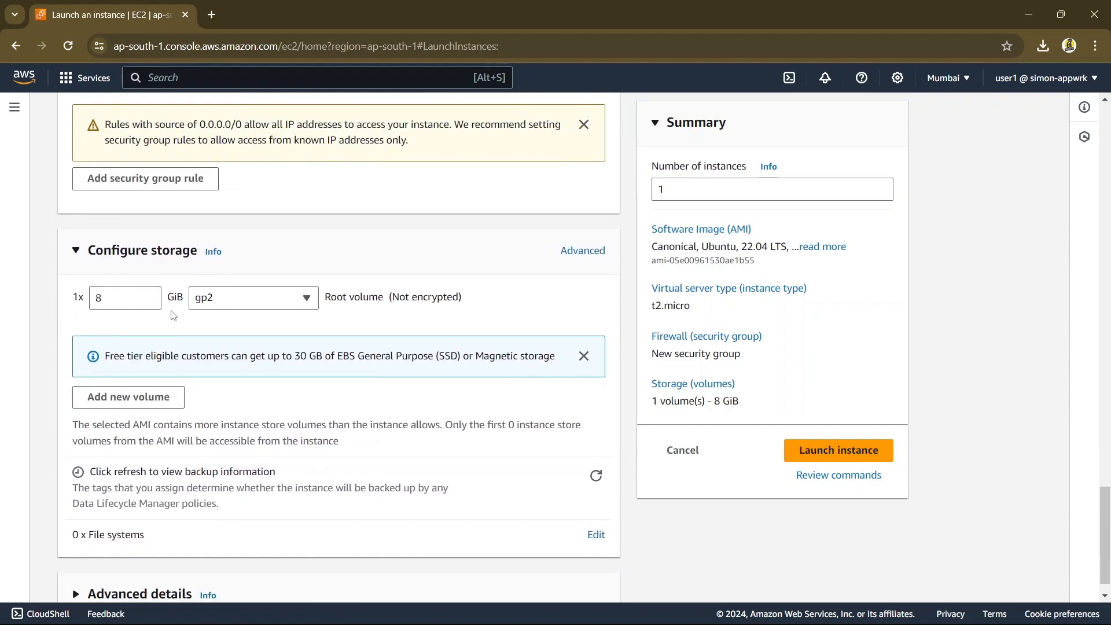
scroll(181, 315, "down", 1)
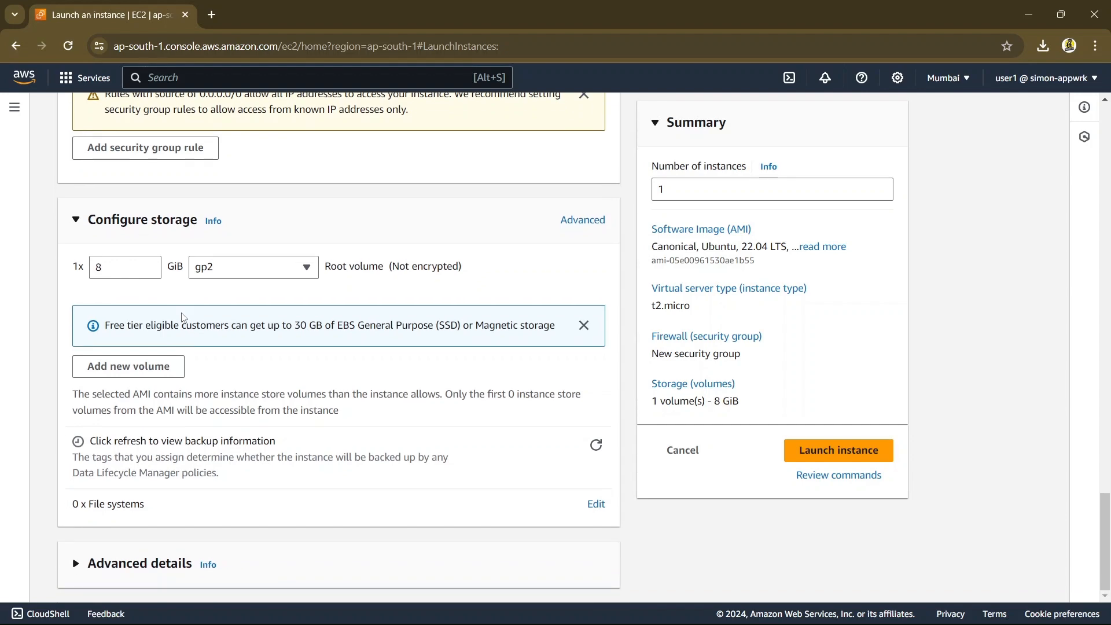
Expand the advanced details and review their options down to the optional user data field
left_click(76, 564)
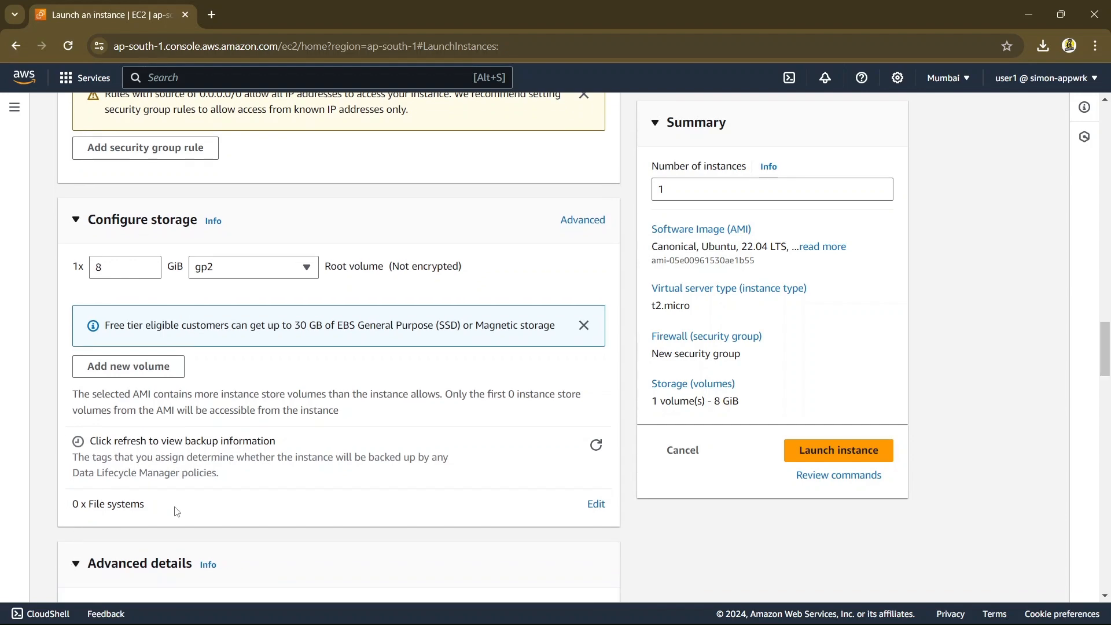
scroll(176, 511, "down", 5)
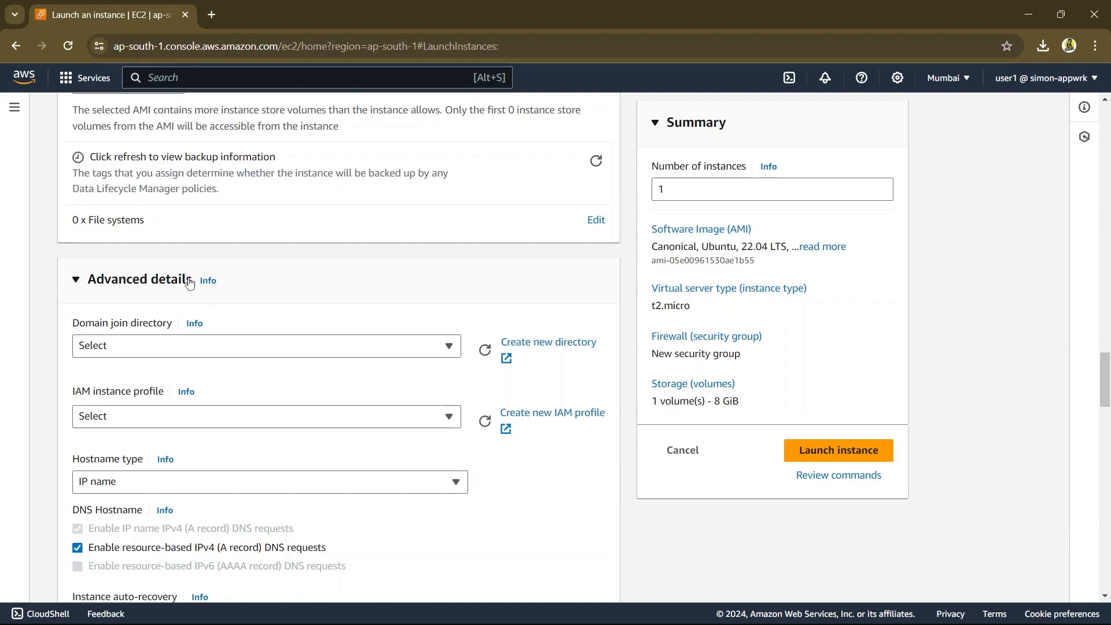
scroll(169, 445, "down", 4)
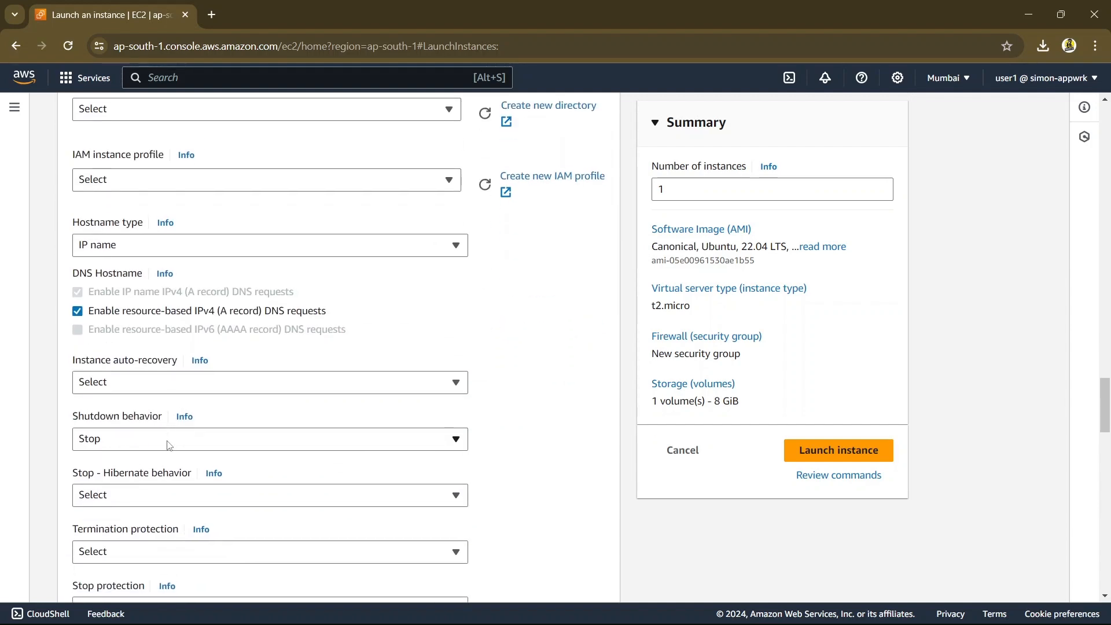
scroll(169, 445, "down", 7)
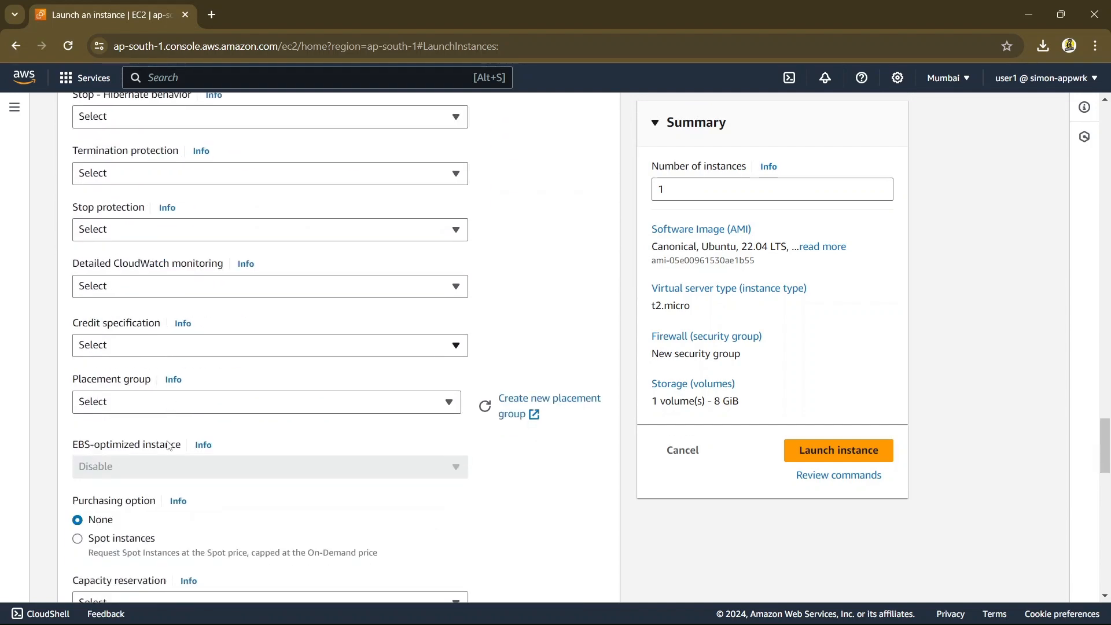
scroll(169, 445, "up", 1)
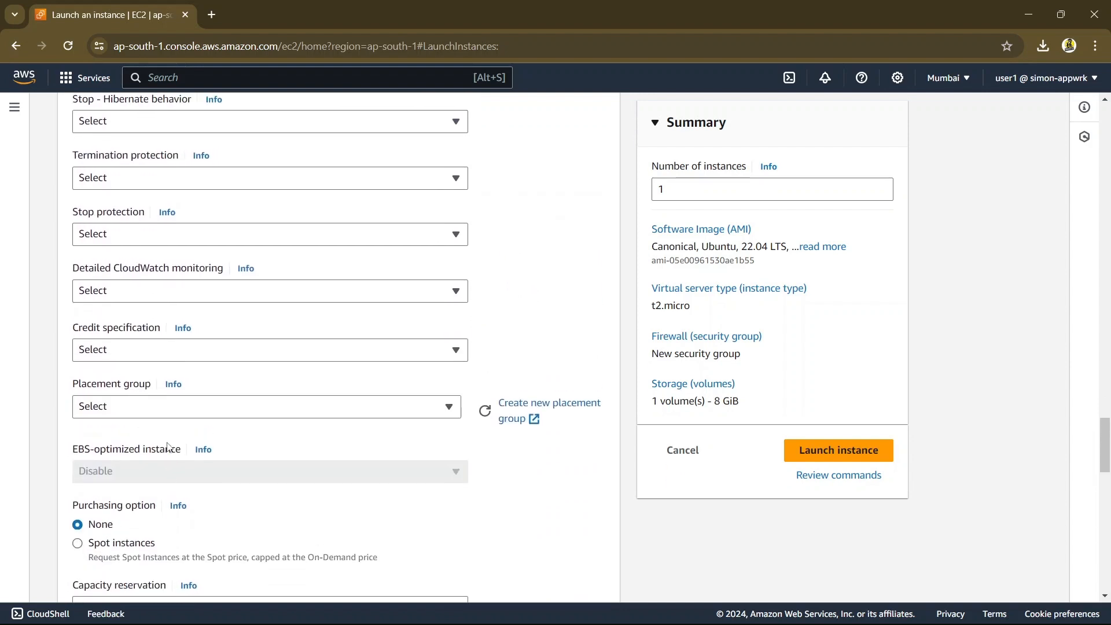
scroll(169, 468, "down", 8)
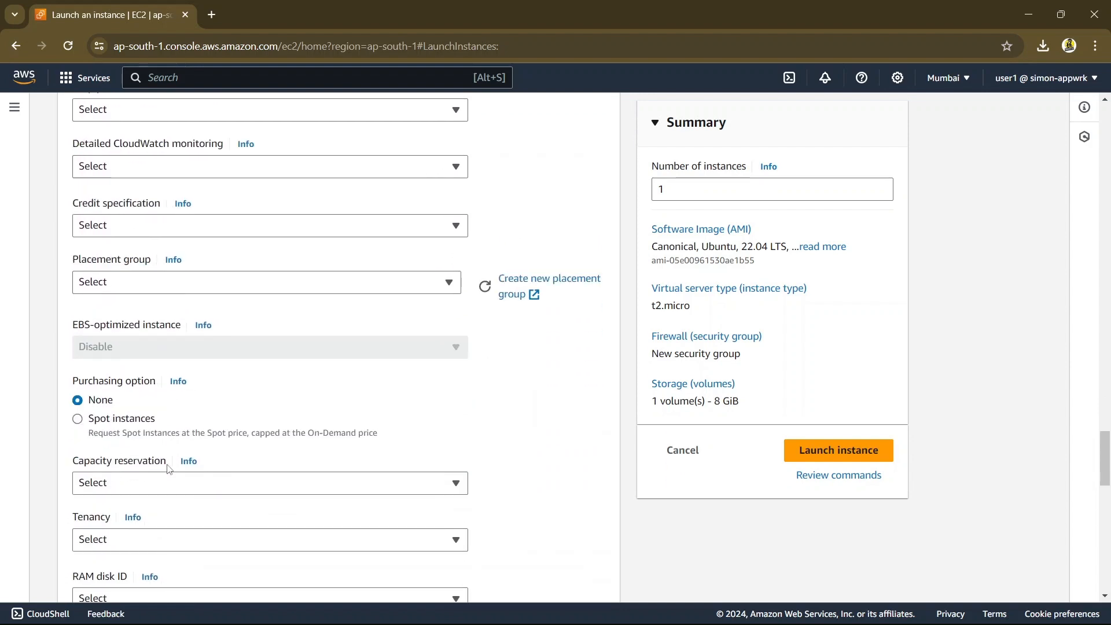
scroll(169, 469, "down", 6)
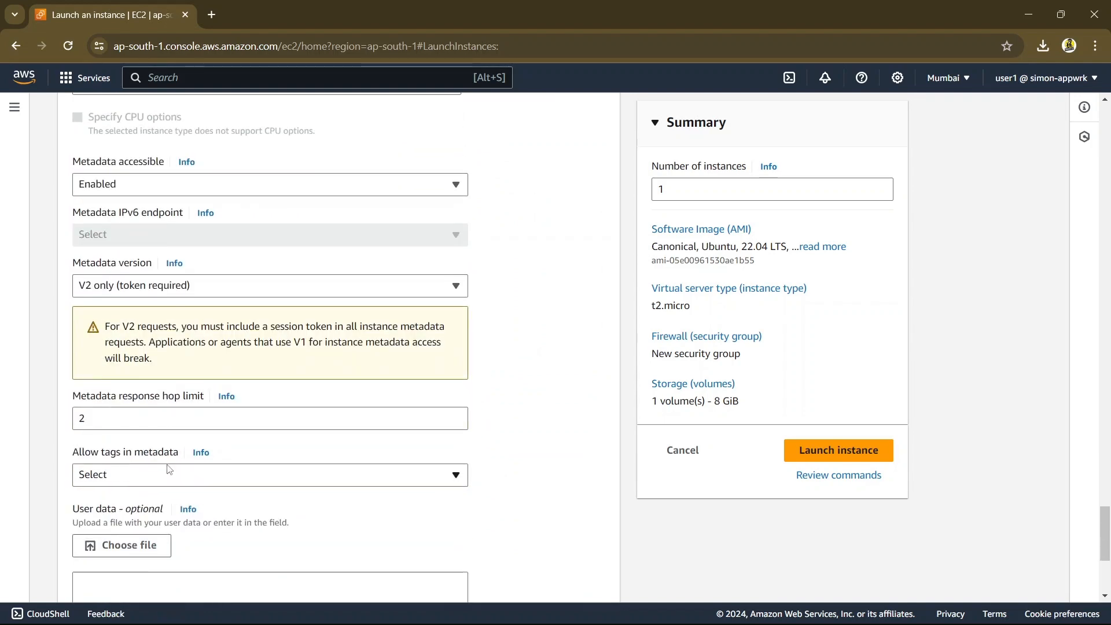
scroll(168, 469, "down", 2)
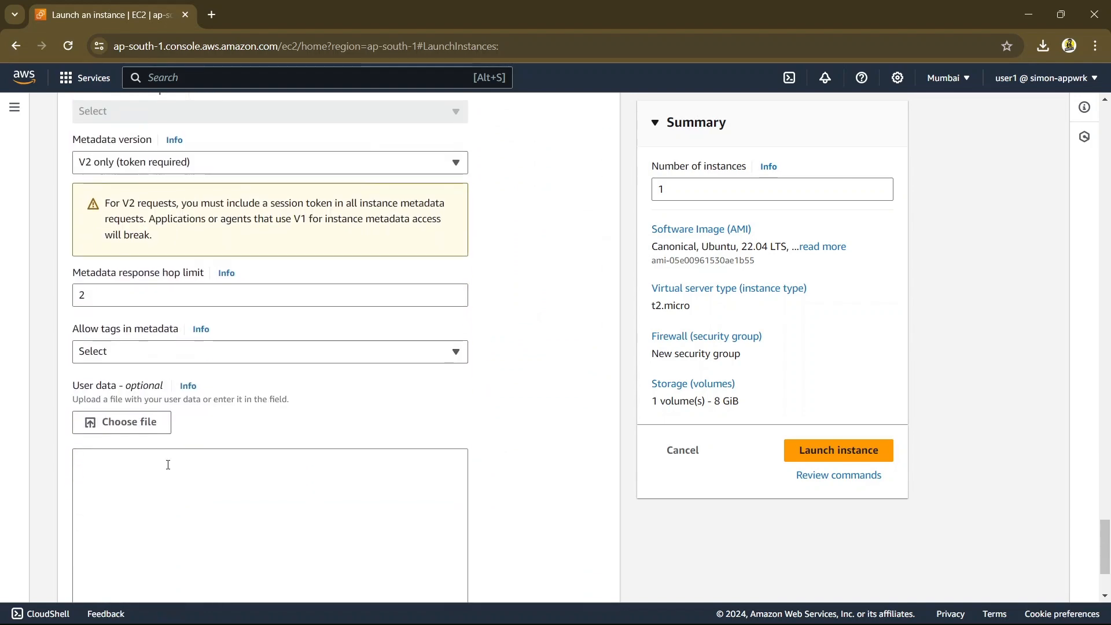
left_click(167, 464)
scroll(238, 556, "down", 3)
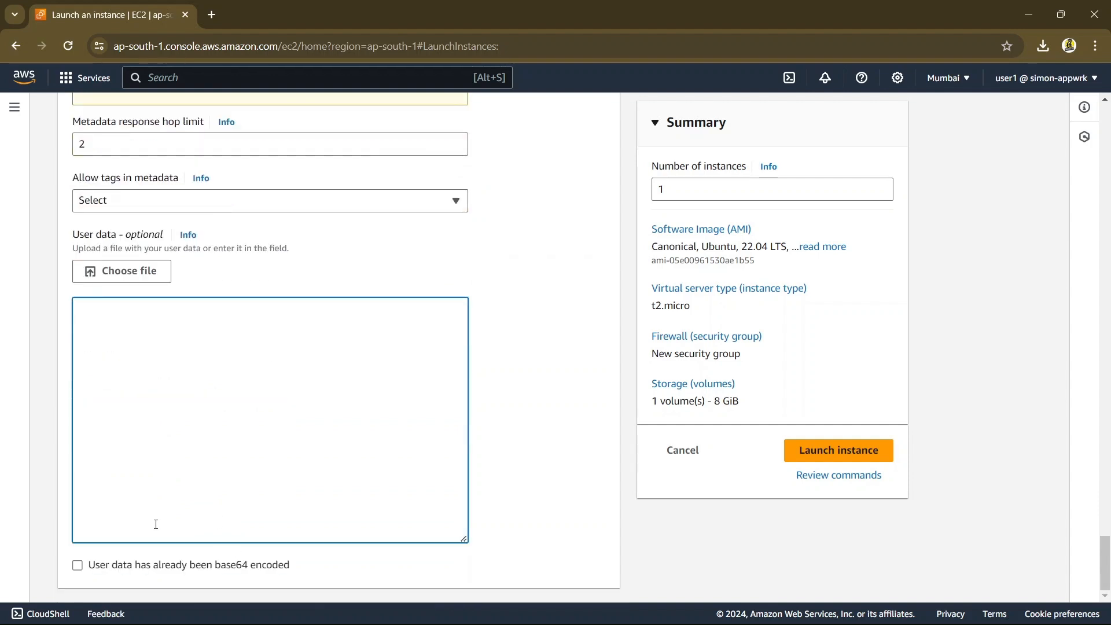
Launch the configured demo111 instance and open the list of EC2 instances
scroll(197, 399, "up", 1)
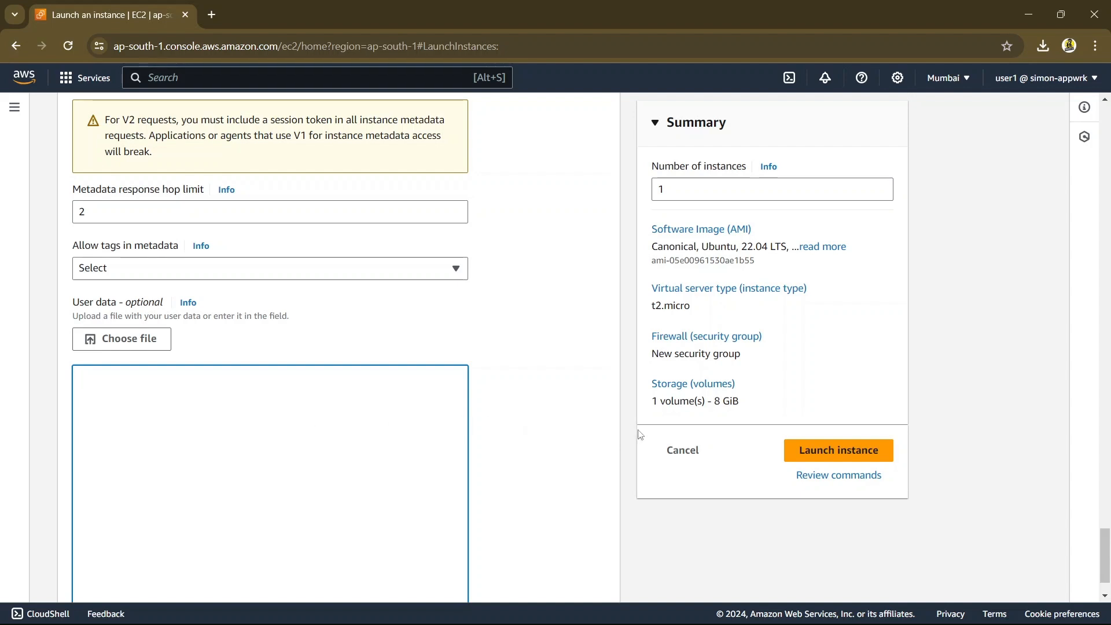
left_click(846, 461)
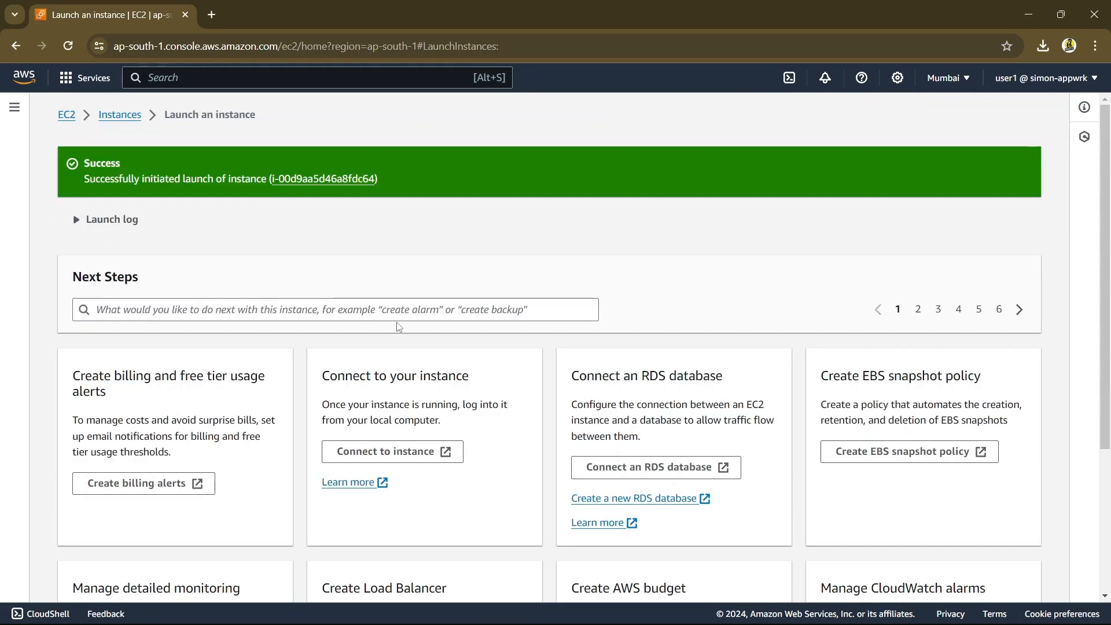
left_click(370, 310)
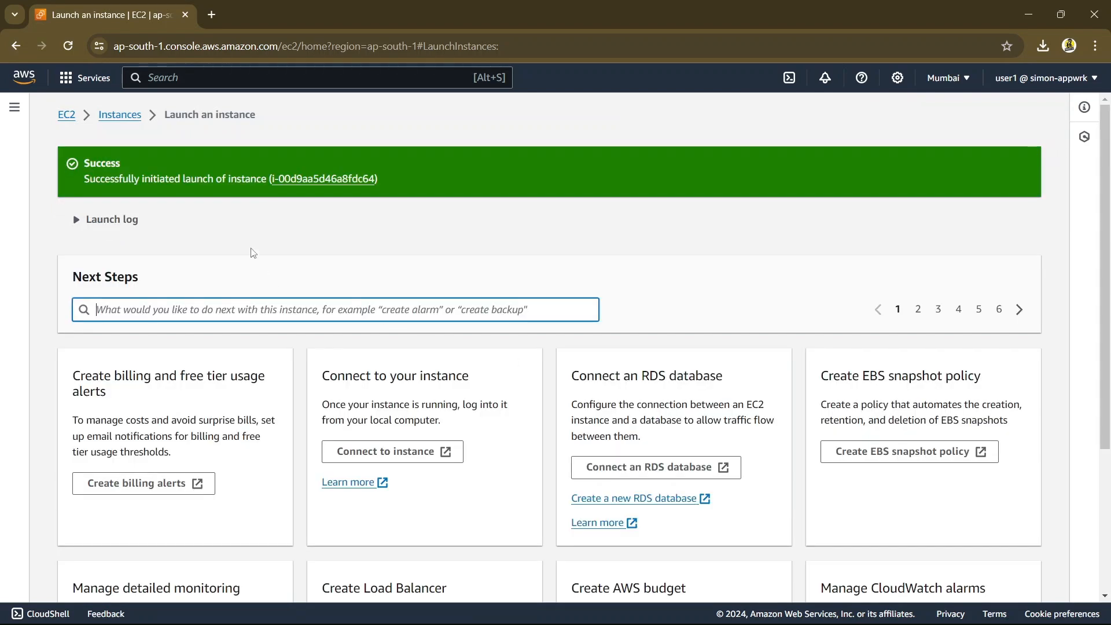
left_click(112, 114)
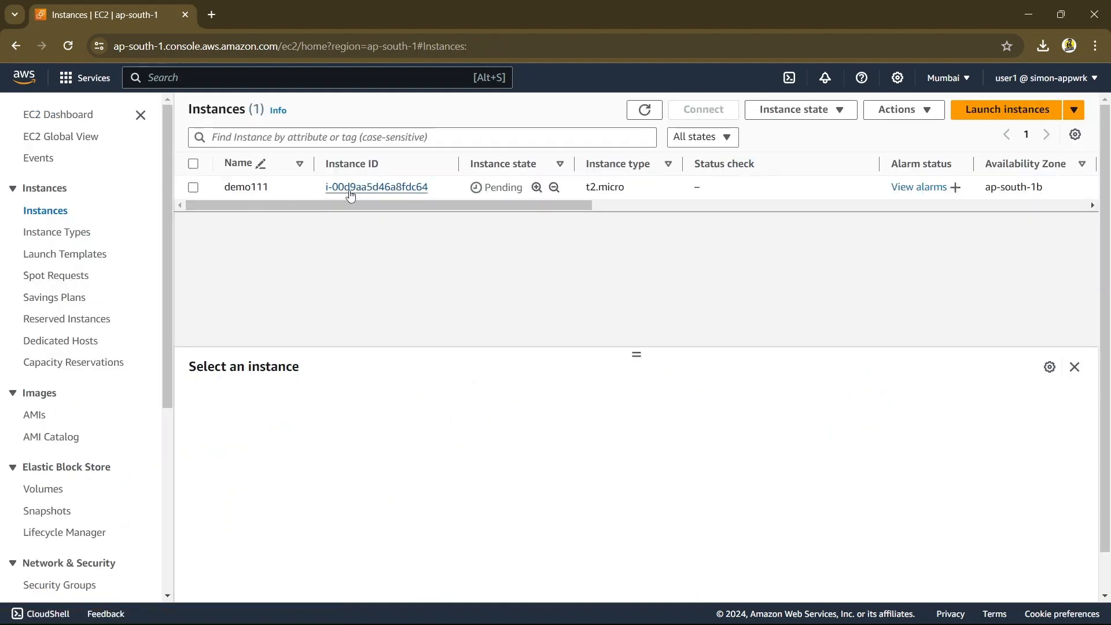
Examine demo111's state, availability zone against the Asia Pacific (Mumbai) region, public IPv4 address, security group and key name in the instances list
left_click_drag(397, 207, 476, 209)
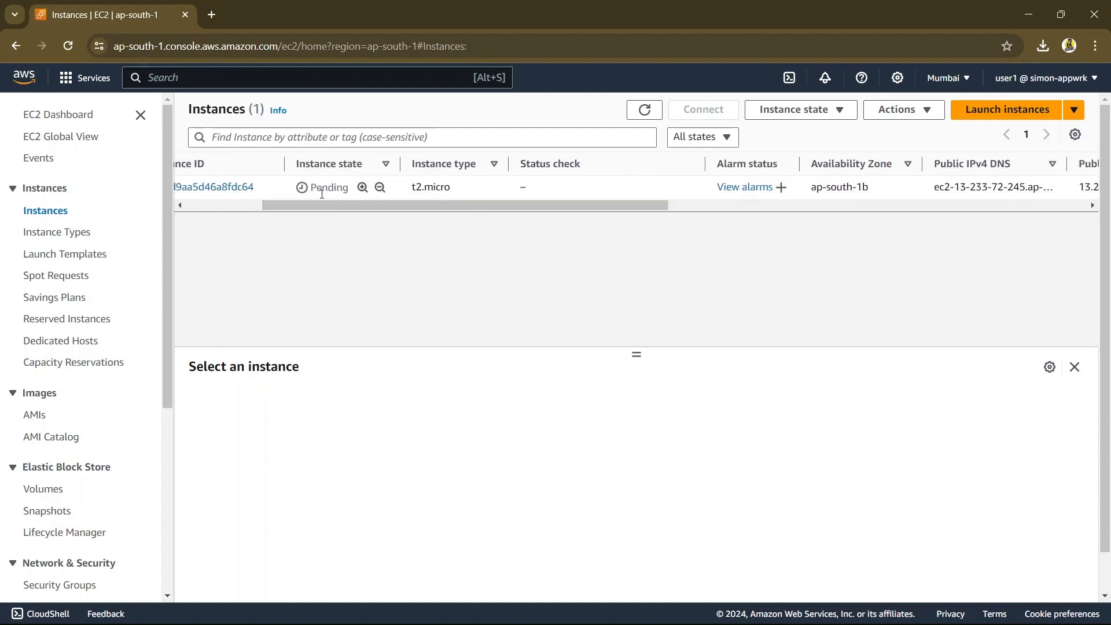
left_click_drag(406, 204, 593, 218)
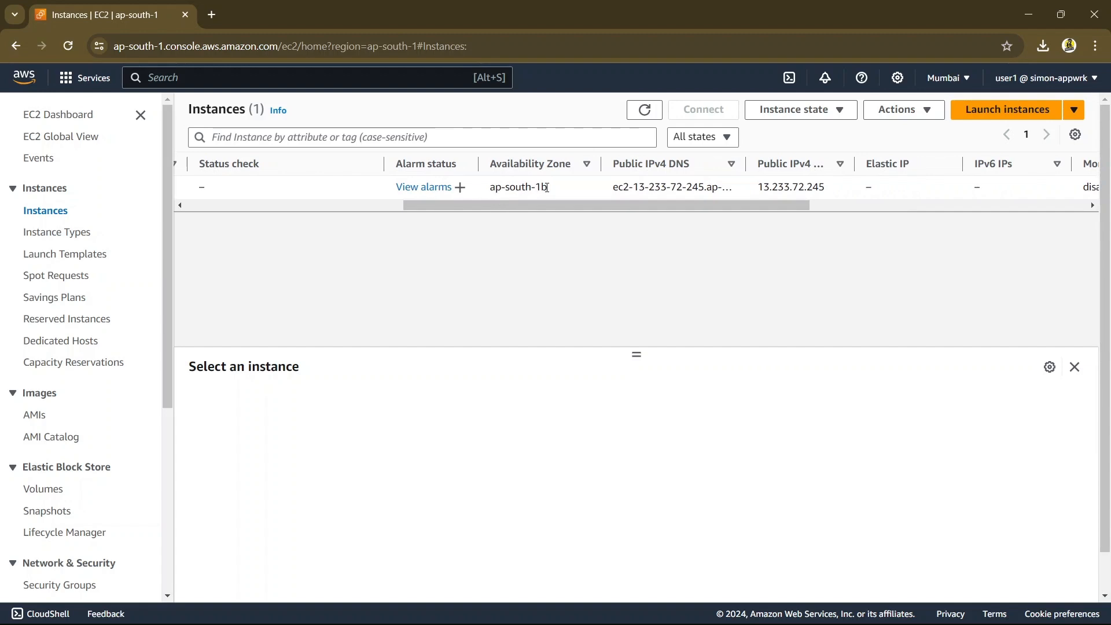
left_click(943, 78)
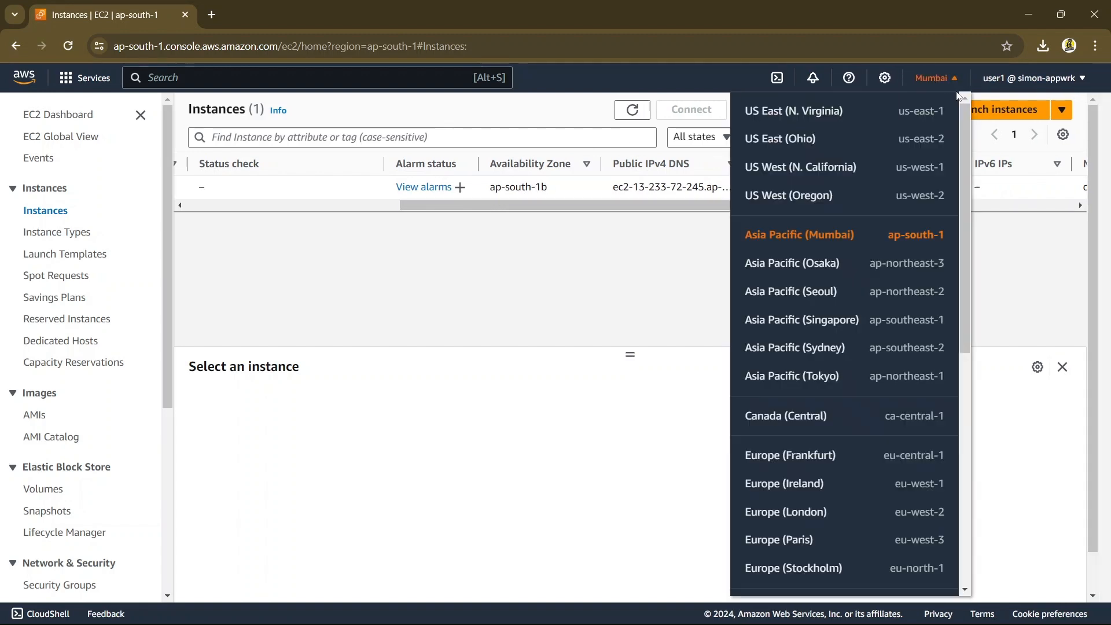
left_click(930, 235)
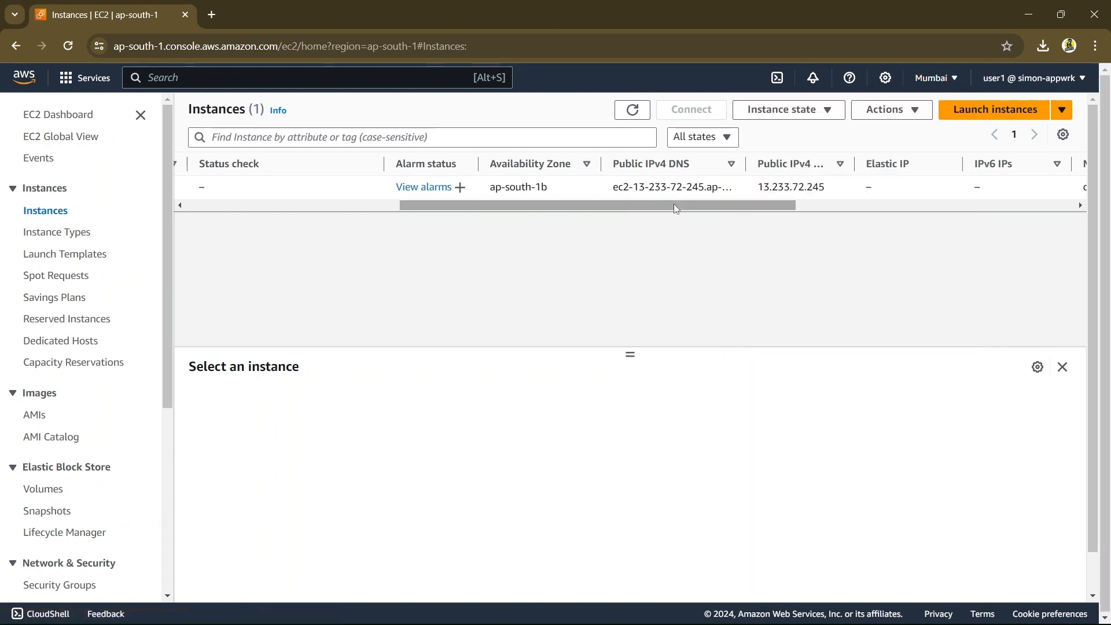
left_click_drag(734, 206, 895, 213)
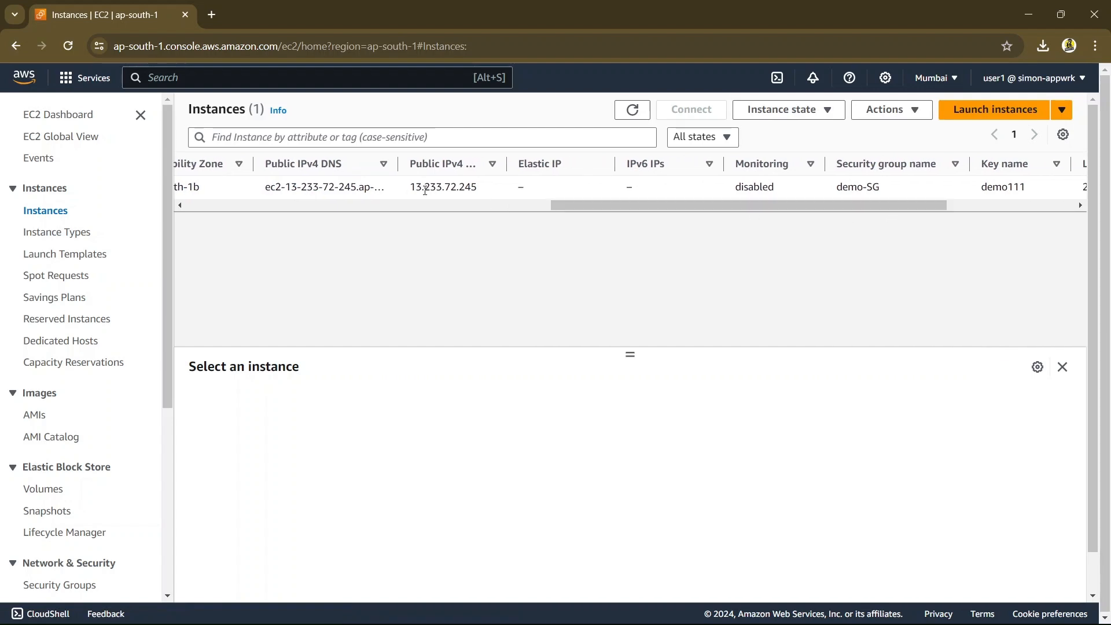
left_click_drag(476, 188, 409, 188)
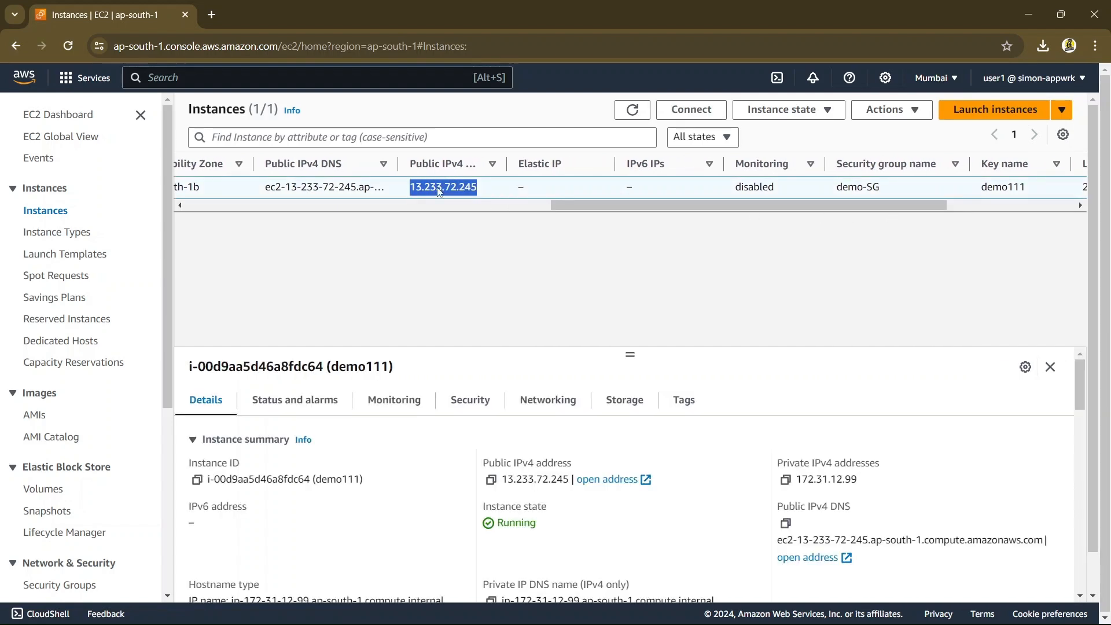
left_click_drag(595, 203, 184, 216)
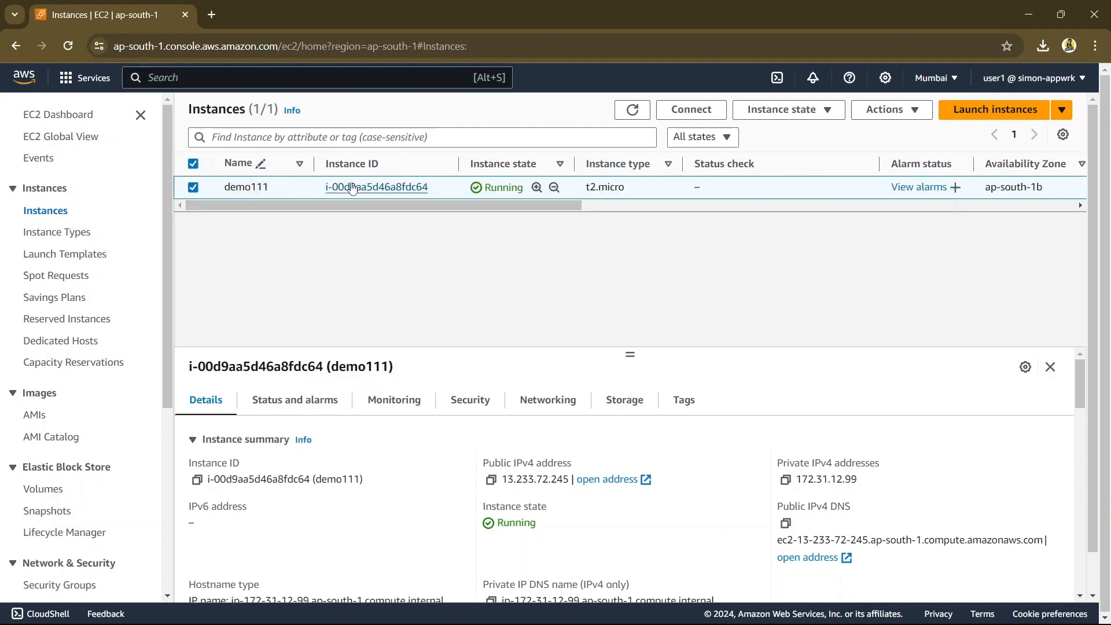
Open demo111's instance summary and review its addresses, instance type, AMI and assigned key pair
left_click(356, 188)
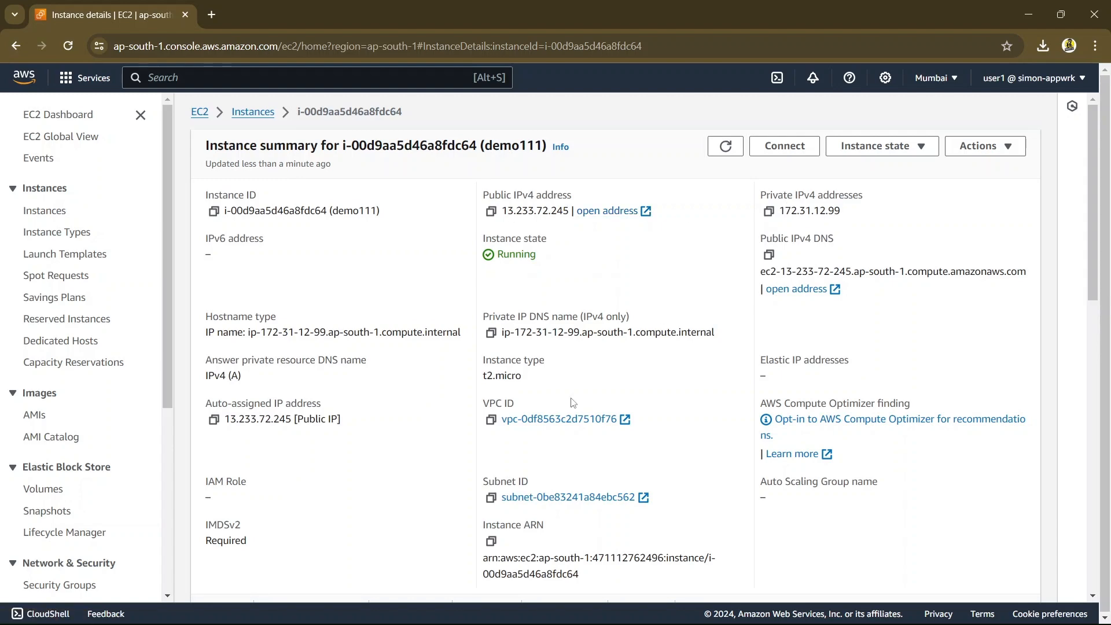
scroll(571, 402, "down", 6)
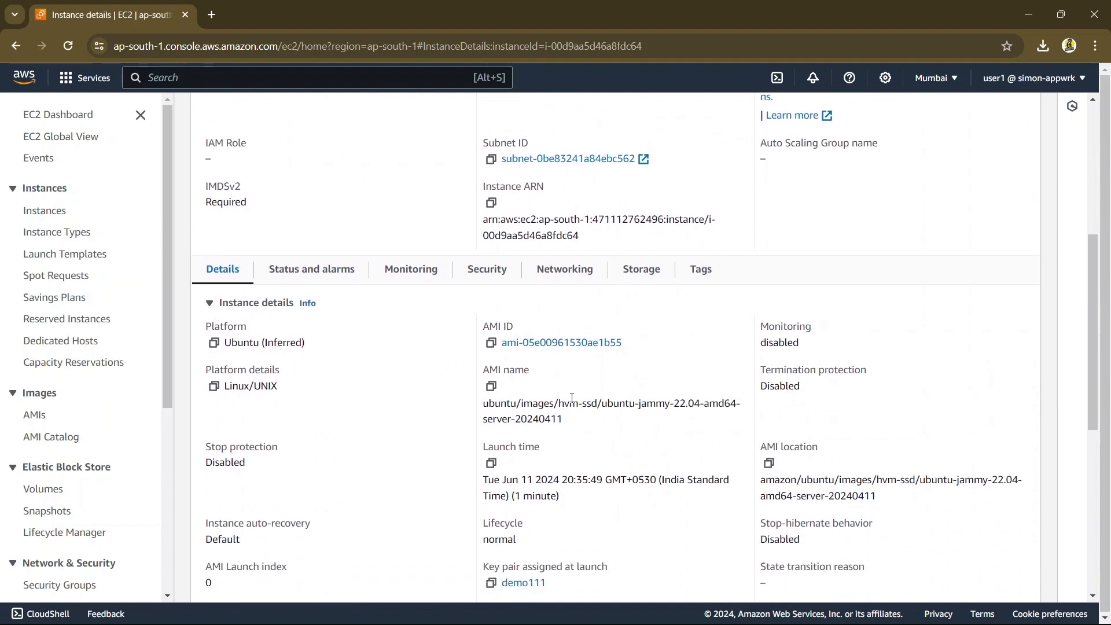
scroll(571, 398, "down", 6)
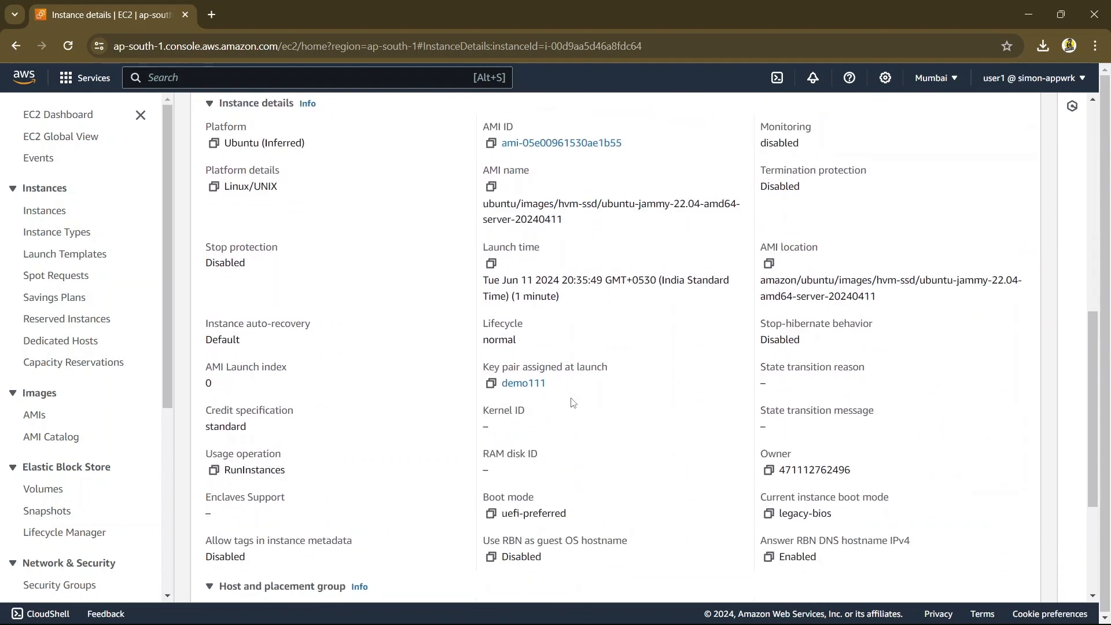
scroll(572, 402, "up", 12)
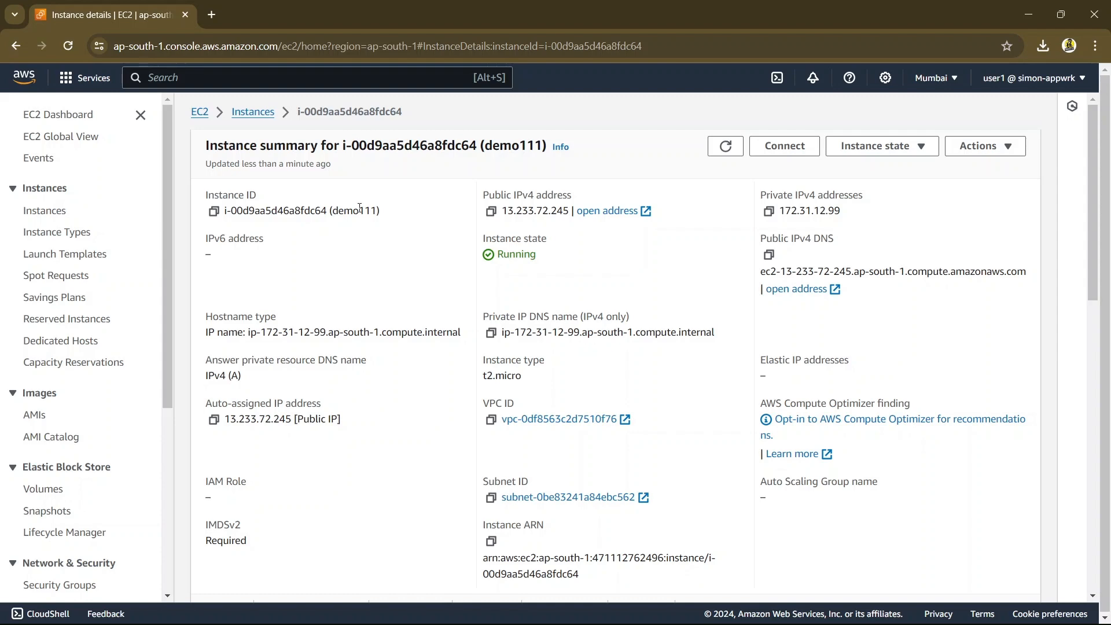
Return to the AWS Console Home page
left_click(87, 78)
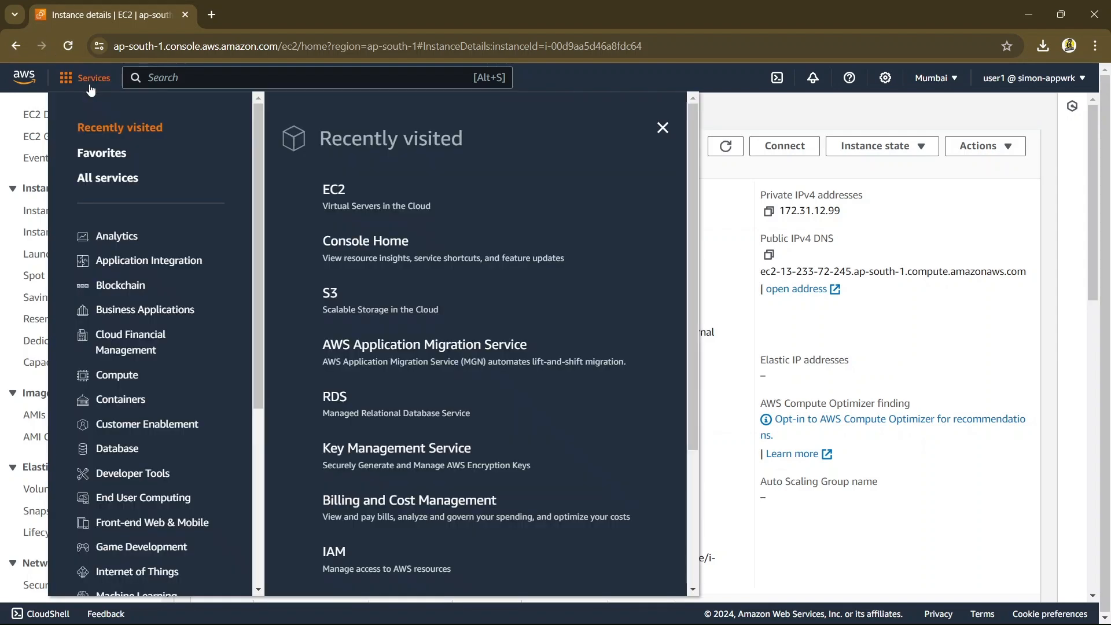
left_click(19, 76)
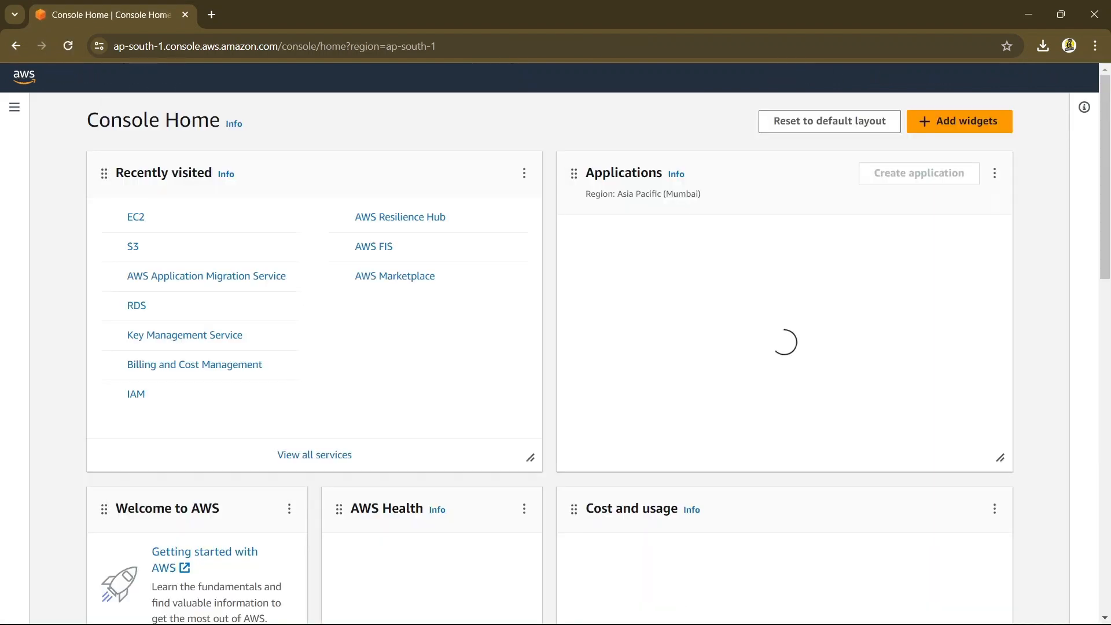